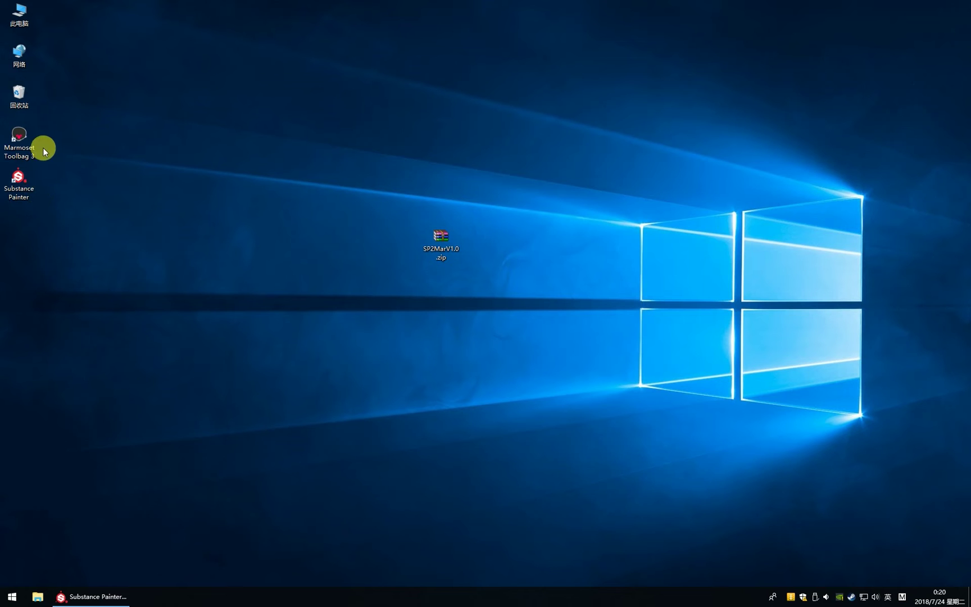
- Open SP2MarV1.0.zip in WinRAR and drag its SP2Mar folder into Substance Painter's plugins folder
left_click(447, 243)
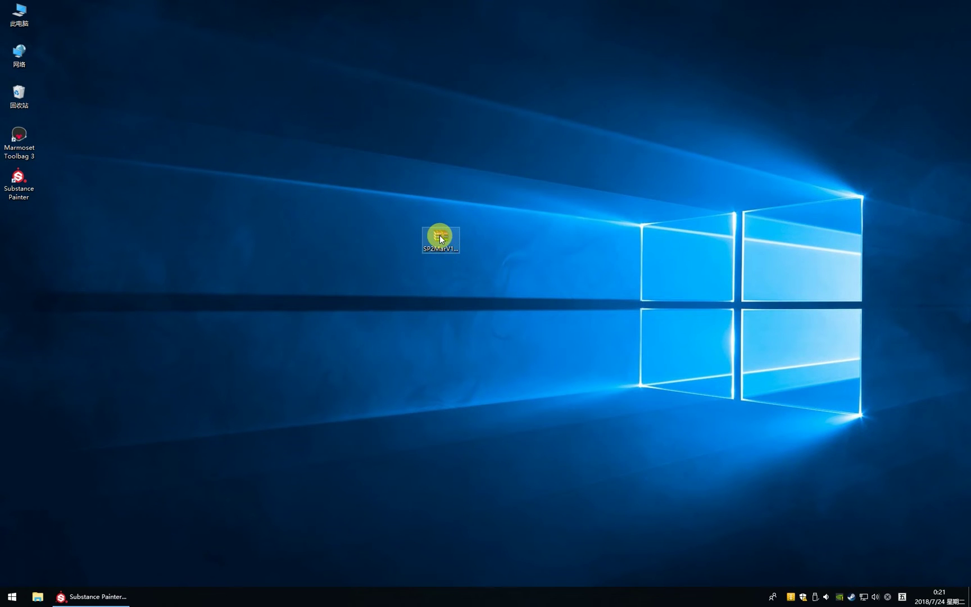
double_click(440, 238)
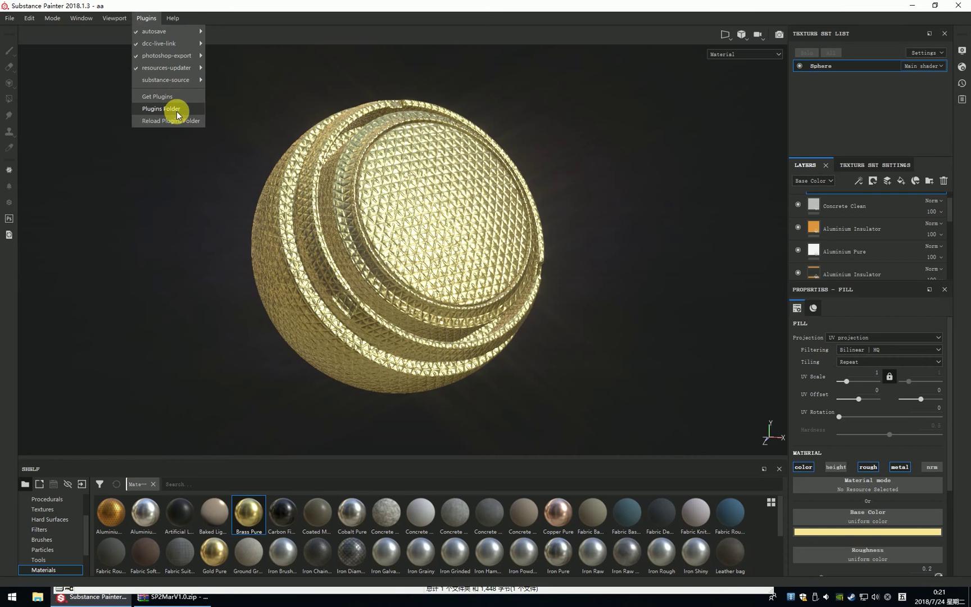
left_click(177, 110)
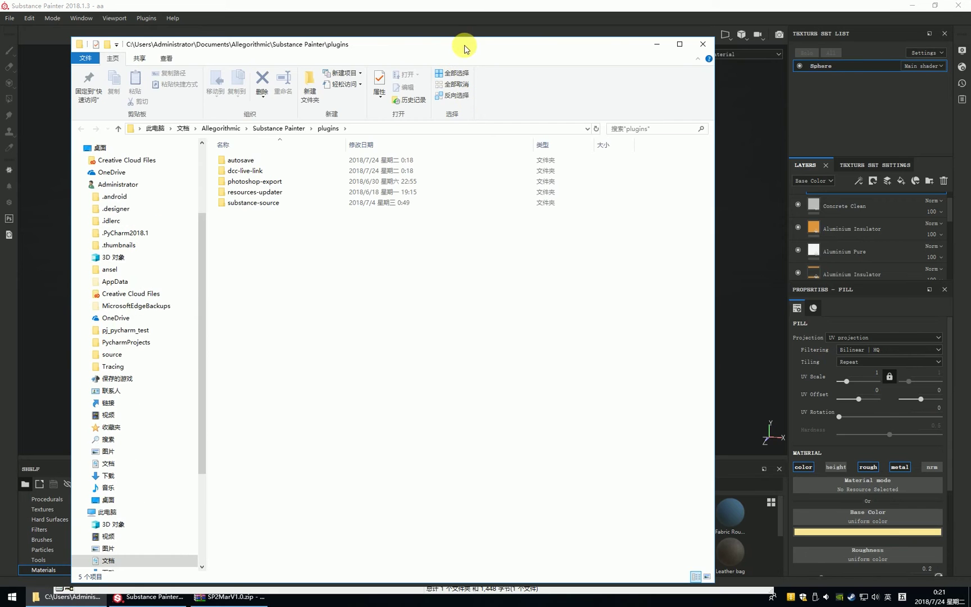
left_click_drag(462, 39, 703, 48)
left_click(943, 6)
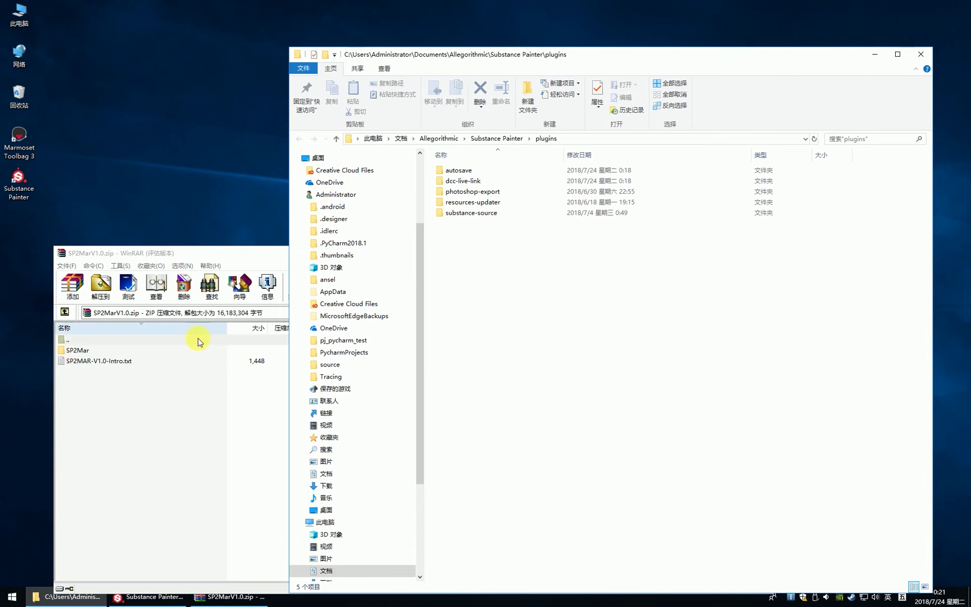
mouse_move(71, 348)
left_mouse_down()
mouse_move(128, 363)
mouse_move(739, 236)
mouse_move(831, 269)
left_mouse_up()
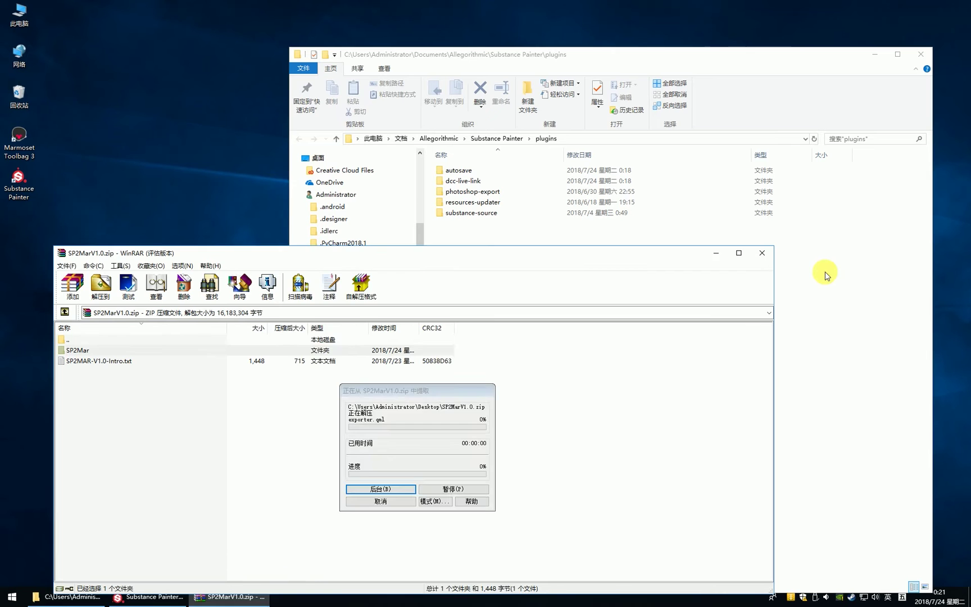
- Run SPpidMar.exe once from SP2Mar\spcallmar, then close its console and the folder window
left_click(726, 191)
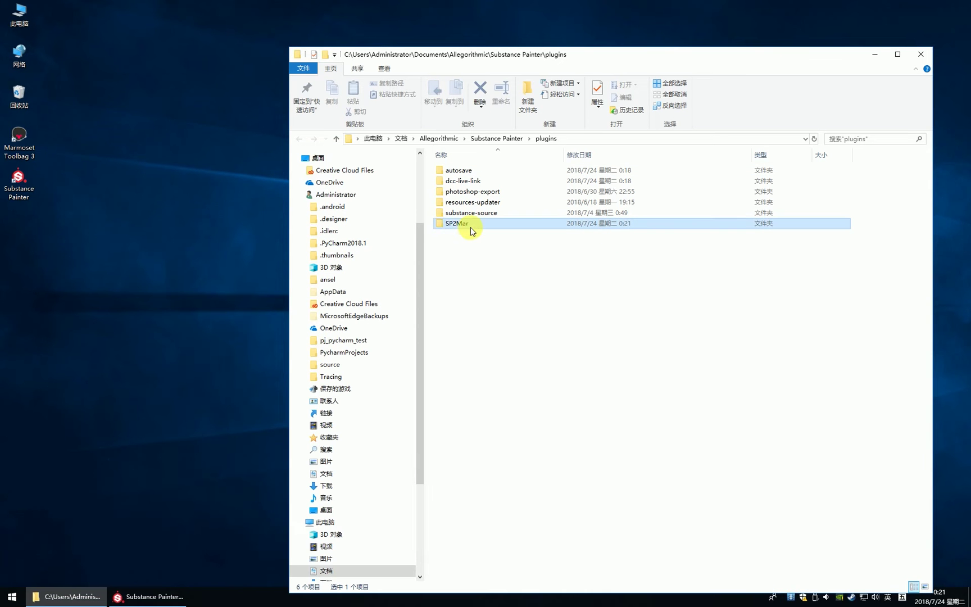
left_click(469, 226)
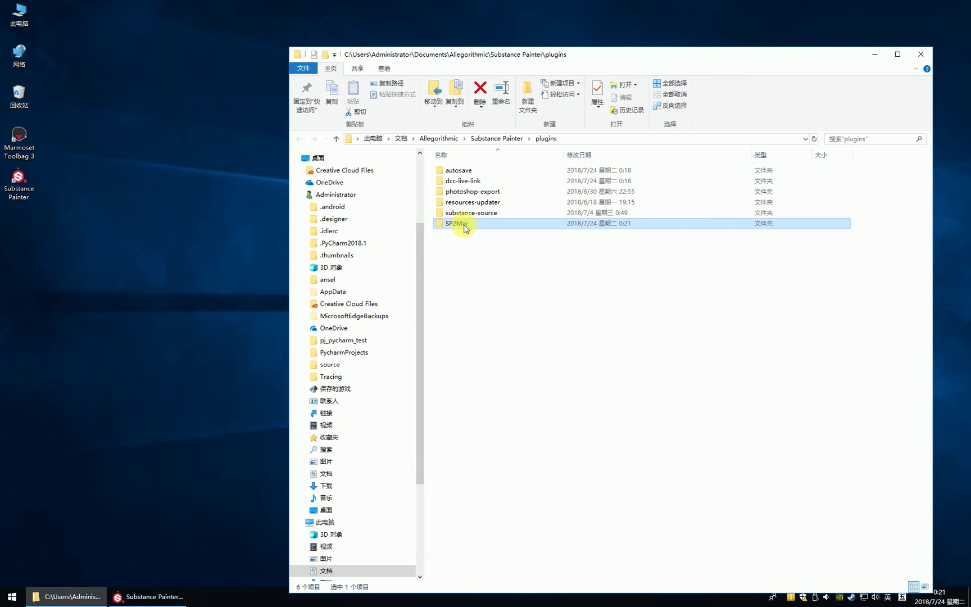
double_click(464, 227)
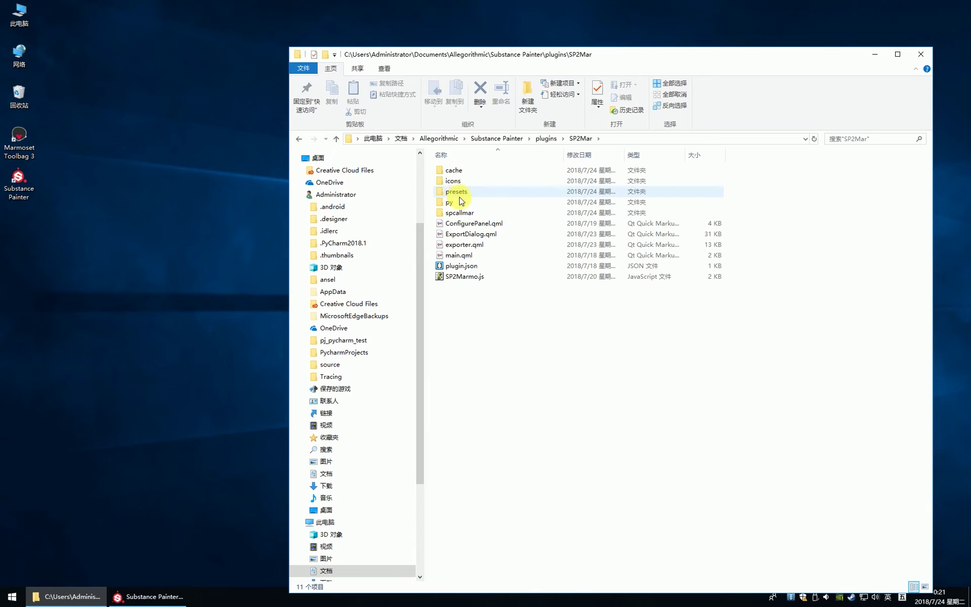
double_click(461, 215)
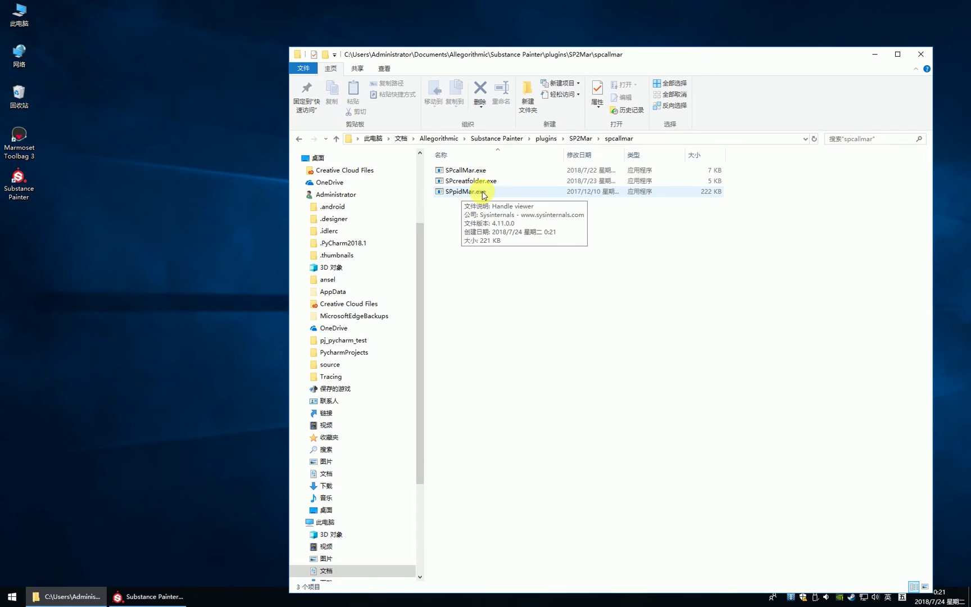
double_click(483, 192)
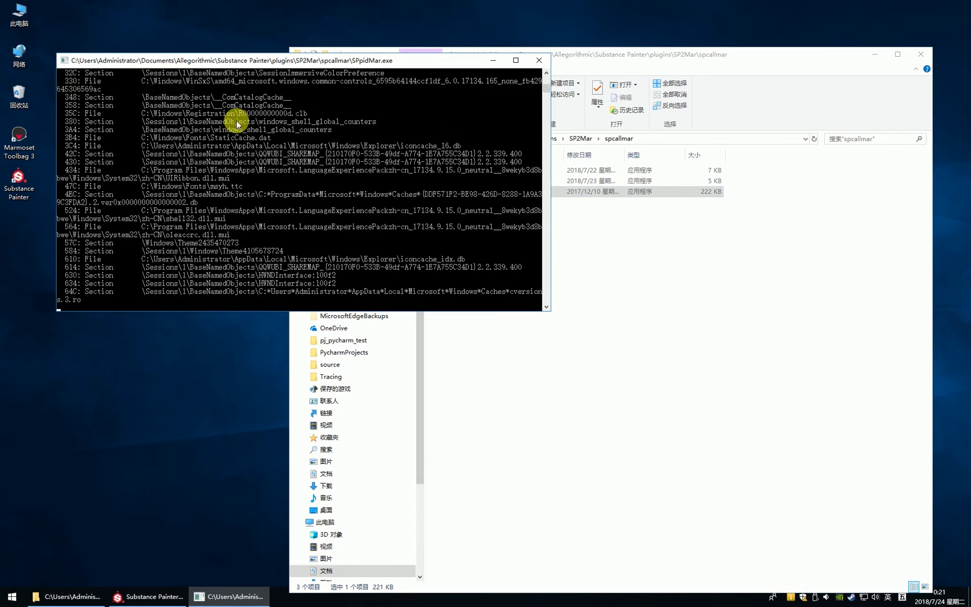
left_click(538, 60)
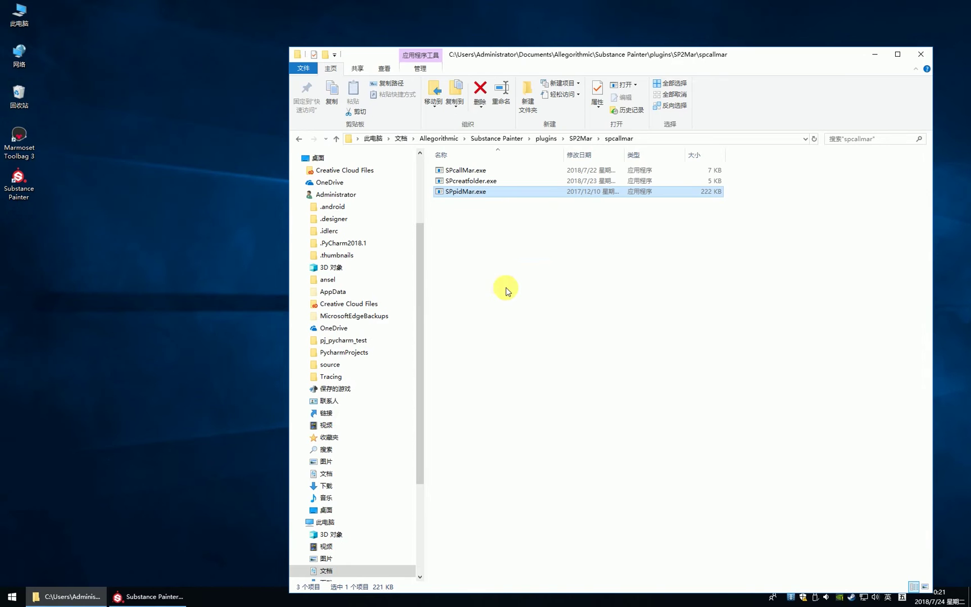
left_click(921, 54)
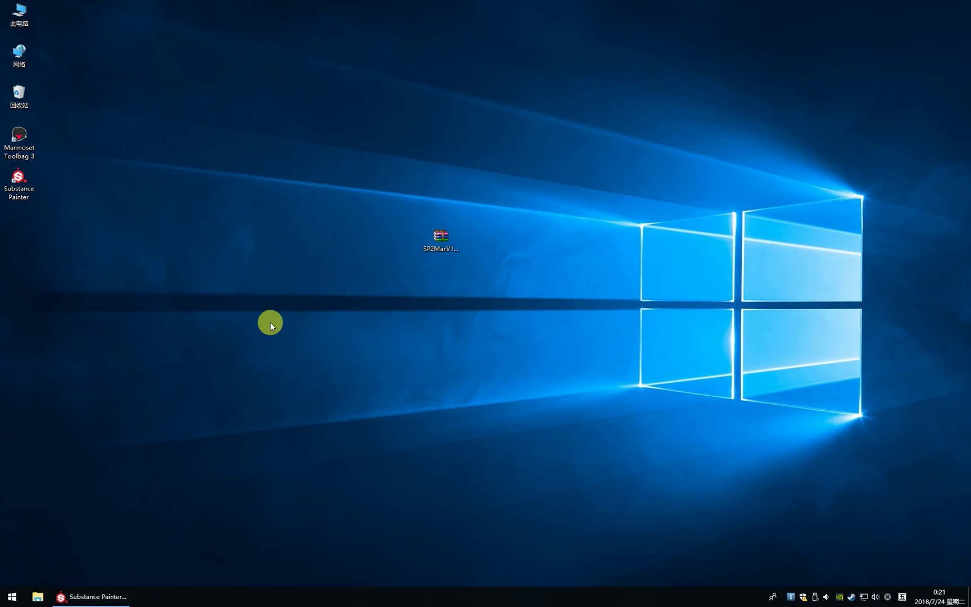
- Restore Substance Painter and reload its plugins folder from the Plugins menu
left_click(97, 600)
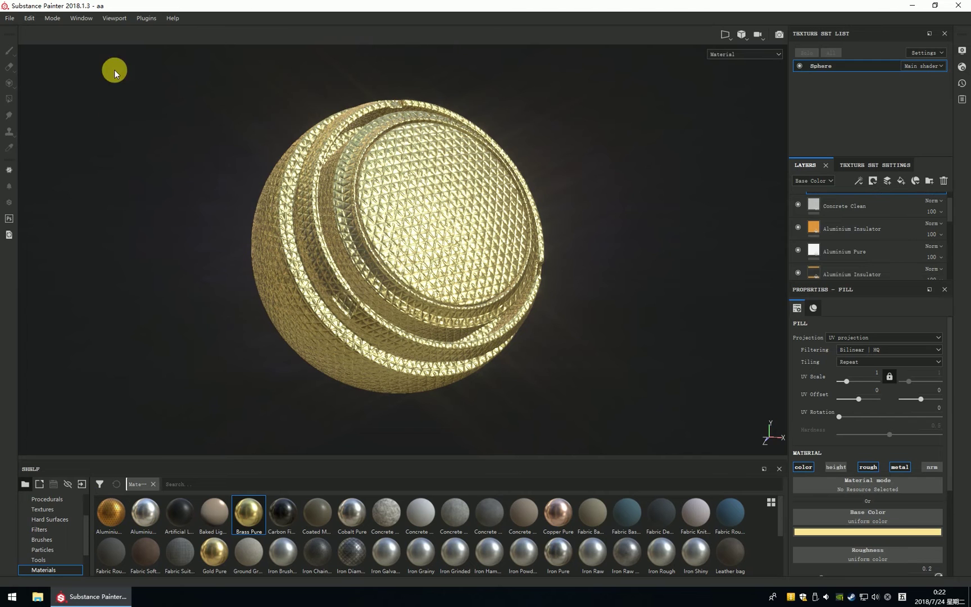
left_click(144, 20)
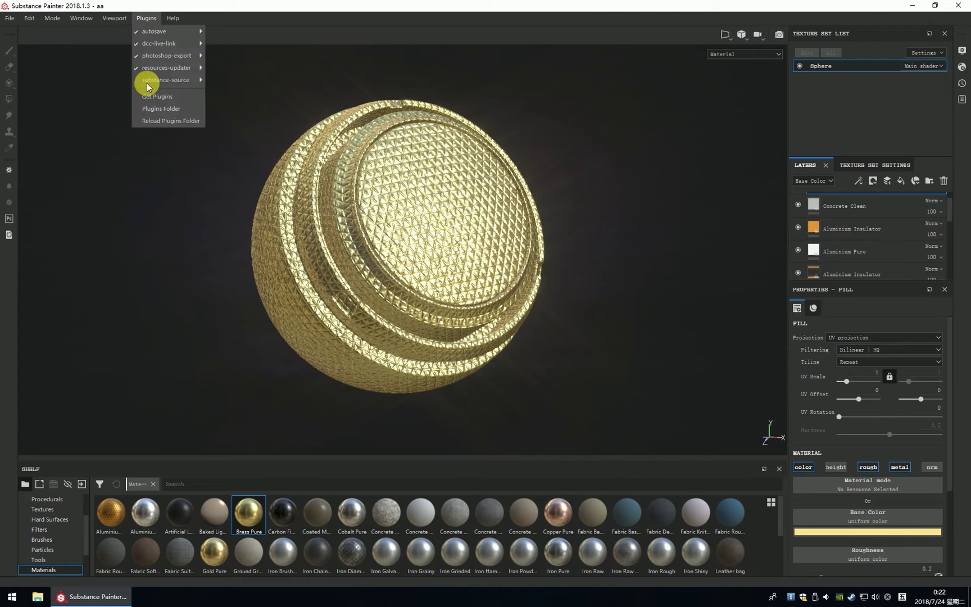
left_click(166, 121)
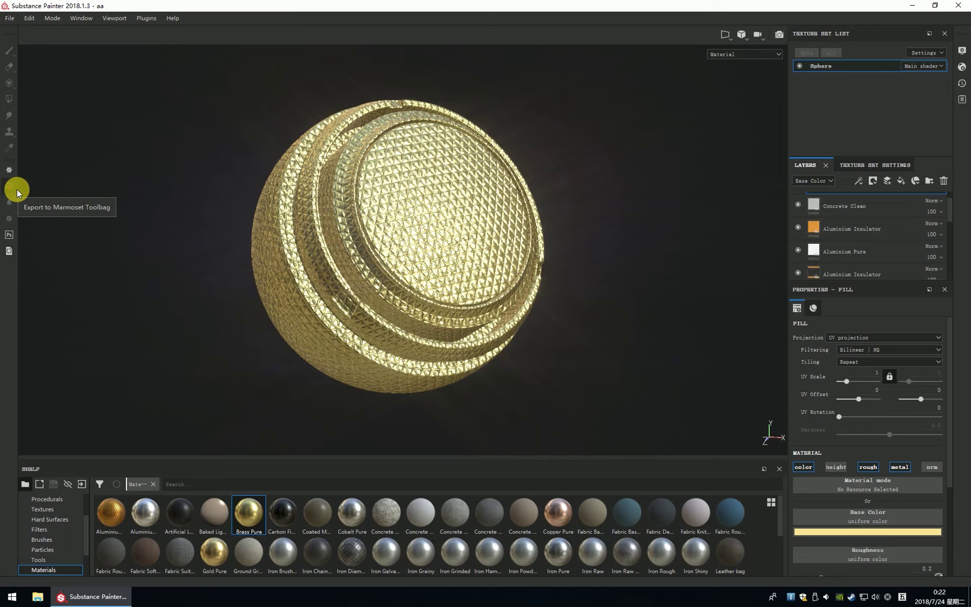
- Point the Marmoset export plugin at C:\Program Files\Marmoset\Toolbag 3\toolbag.exe, then close its settings
left_click(14, 193)
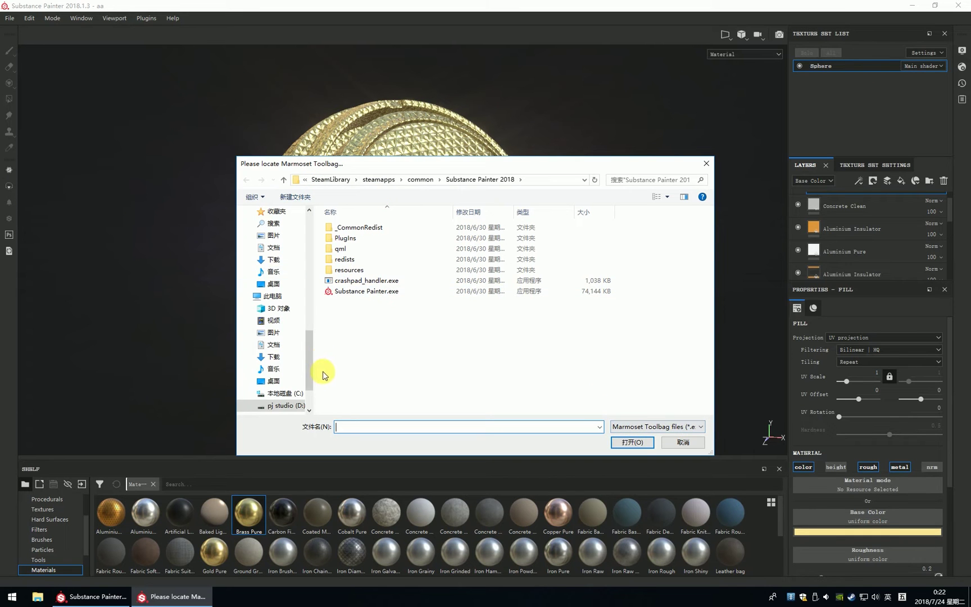
scroll(313, 388, "down", 2)
left_click(281, 343)
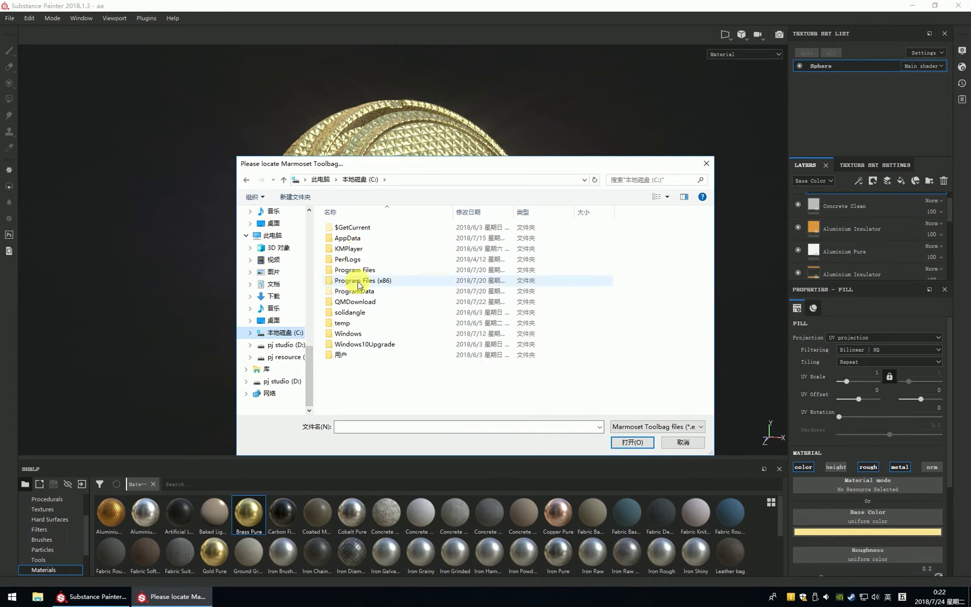
double_click(355, 270)
double_click(347, 342)
double_click(345, 227)
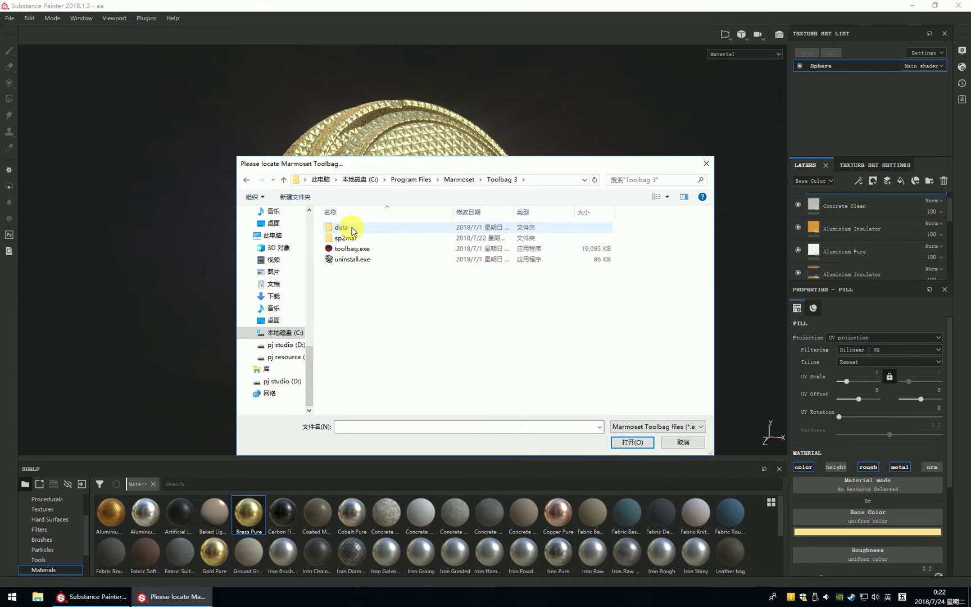
left_click(351, 248)
left_click(631, 442)
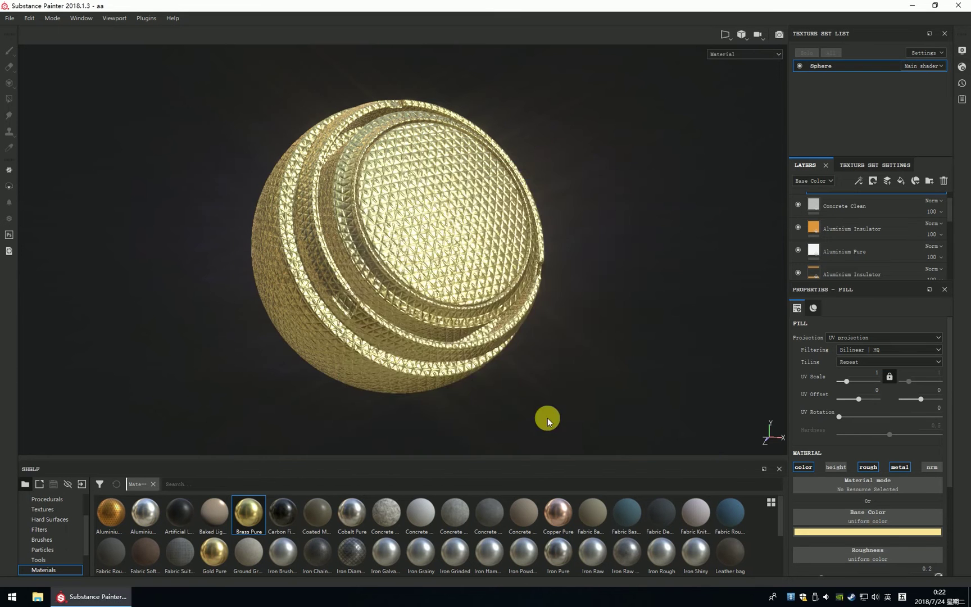
left_click(472, 197)
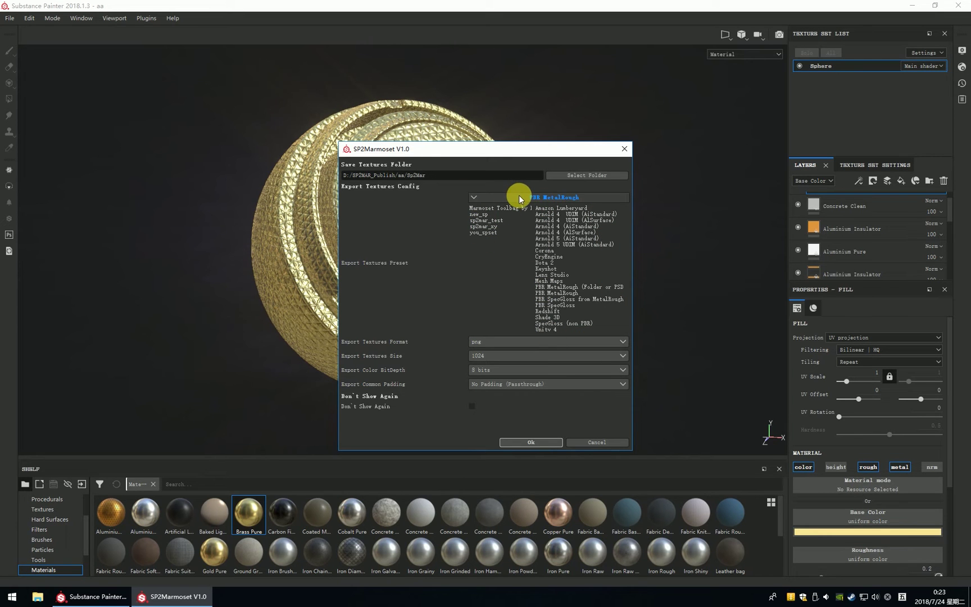
left_click(625, 147)
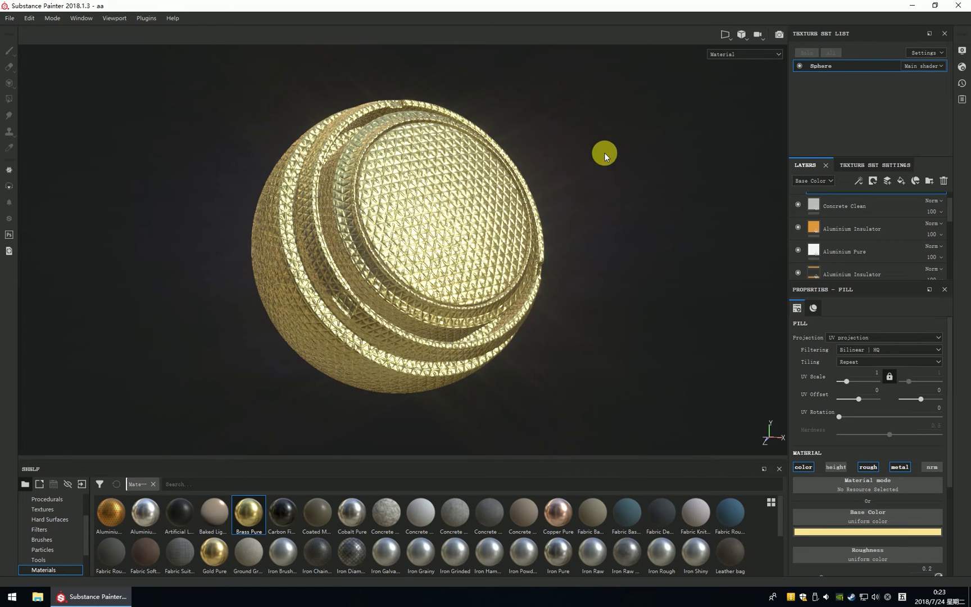
- Duplicate the you_spset export preset, rename the copy myspset, and close Export Textures
left_click(10, 18)
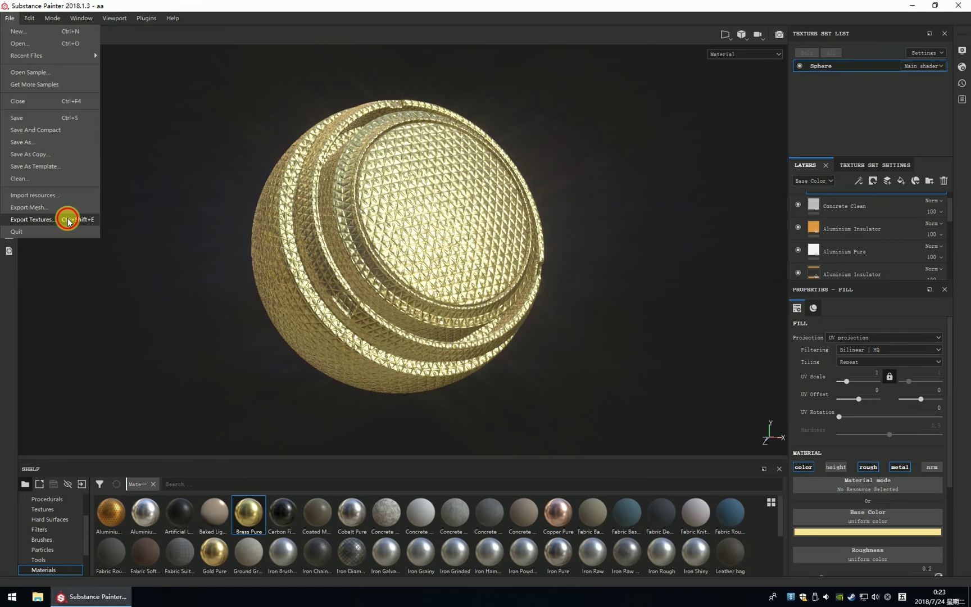
left_click(45, 221)
left_click(291, 131)
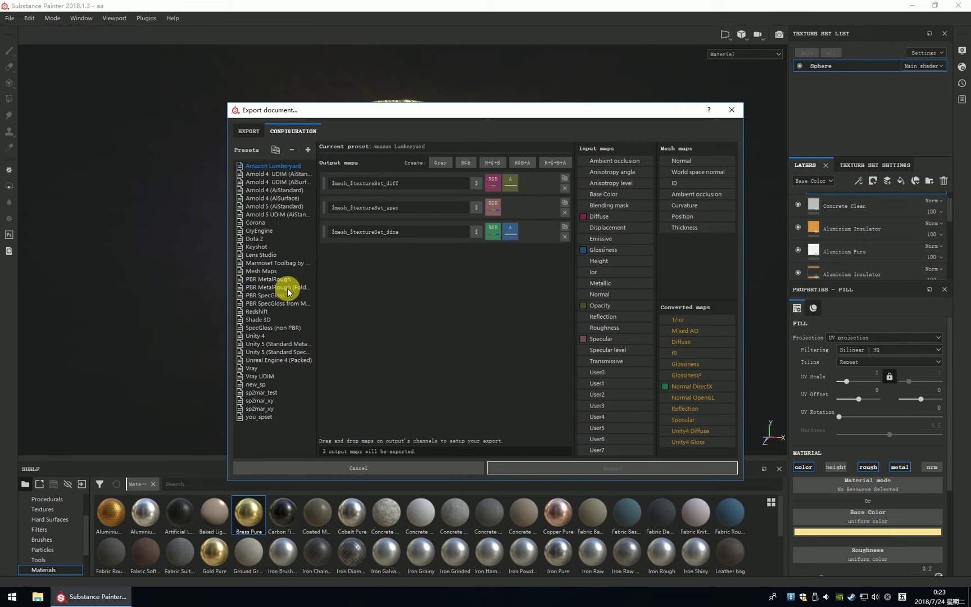
left_click(257, 417)
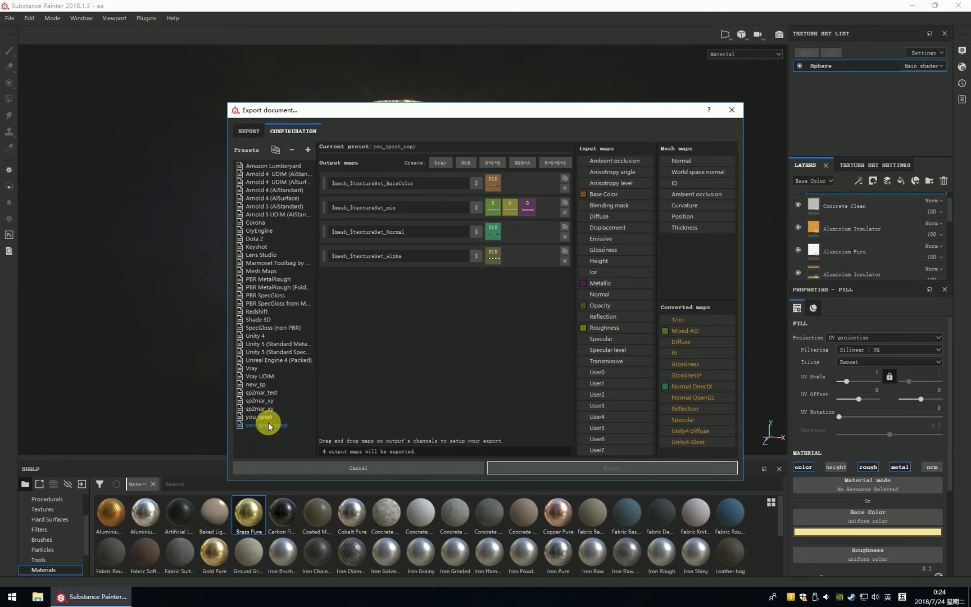
double_click(262, 424)
type("myspset")
key("Return")
left_click(732, 110)
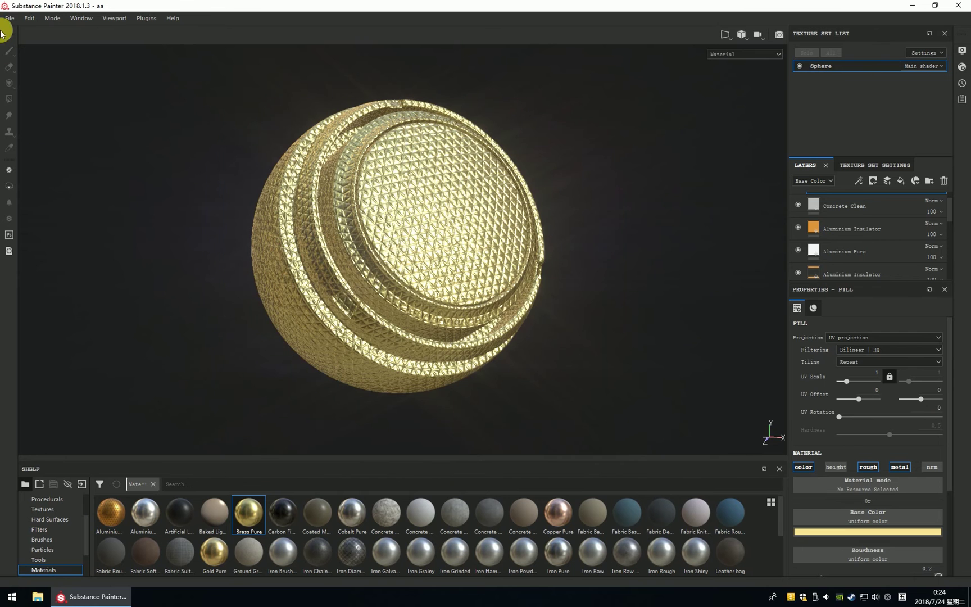
- Open the SP2Marmoset plugin and select the sp2mar_zy export preset
left_click(8, 186)
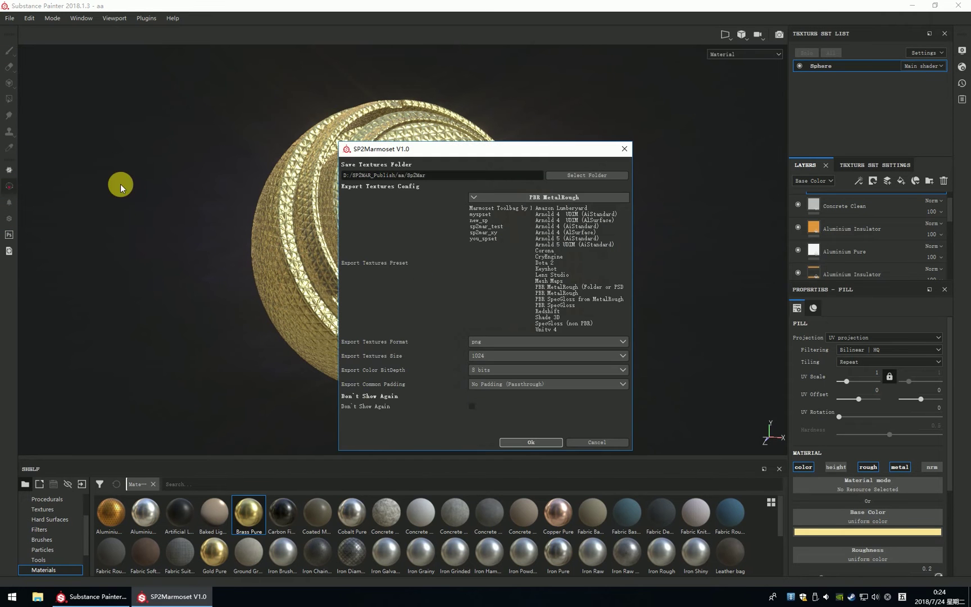
left_click(504, 222)
left_click(558, 295)
left_click(561, 225)
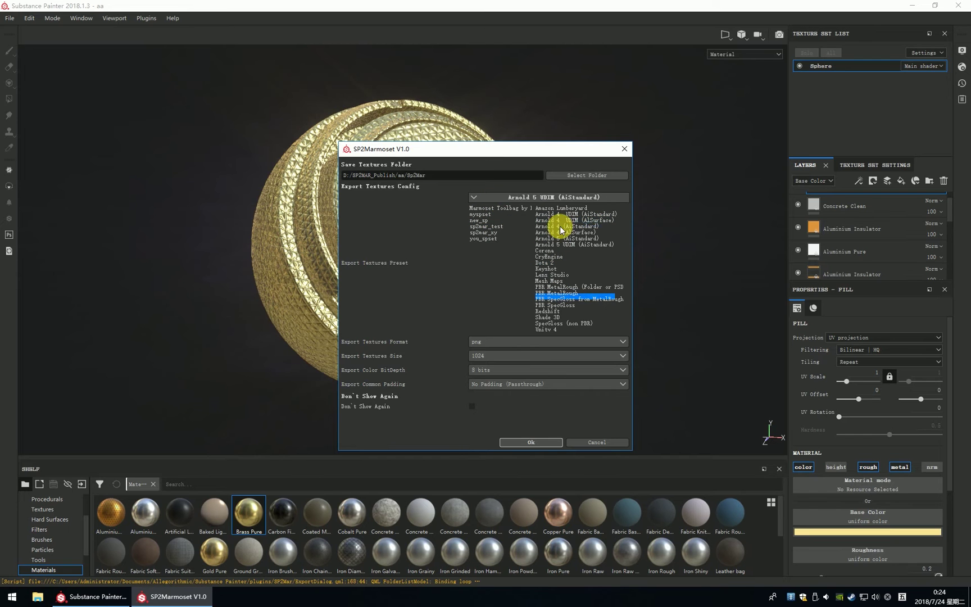
left_click(480, 220)
left_click(479, 207)
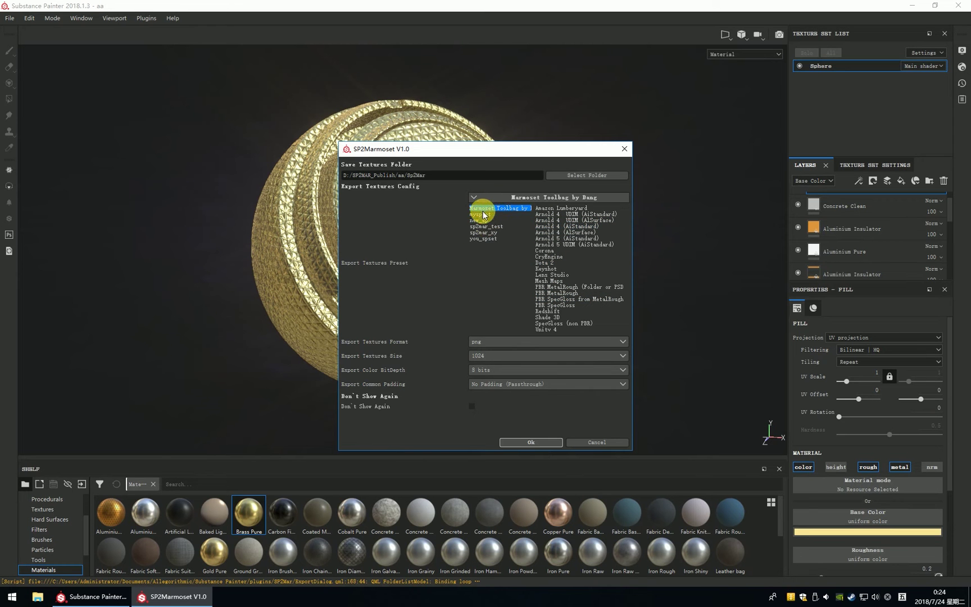
left_click(481, 215)
left_click(482, 220)
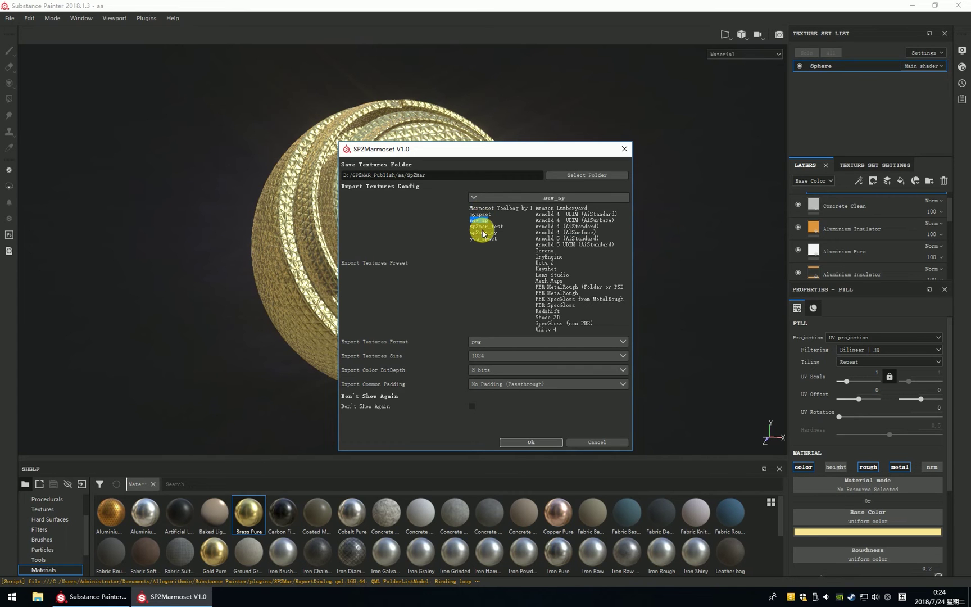
left_click(483, 232)
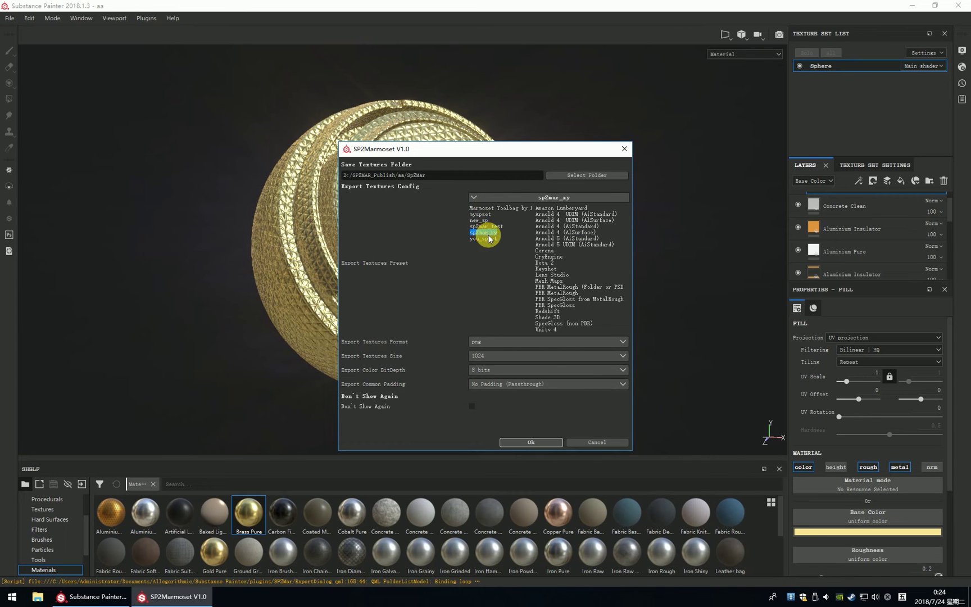
left_click(473, 198)
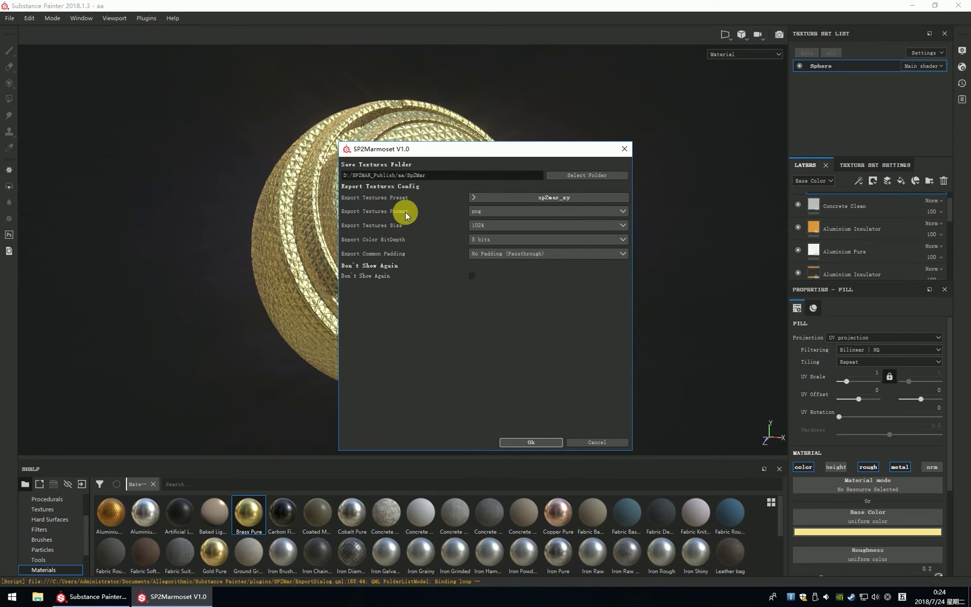
- Keep png format, 1024 texture size and 8-bit depth
left_click(490, 213)
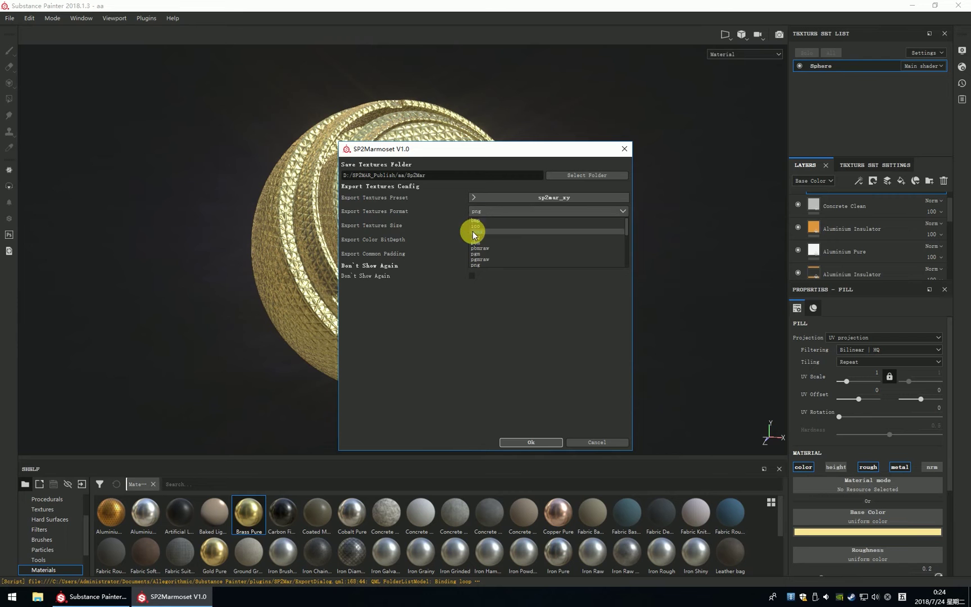
left_click(417, 210)
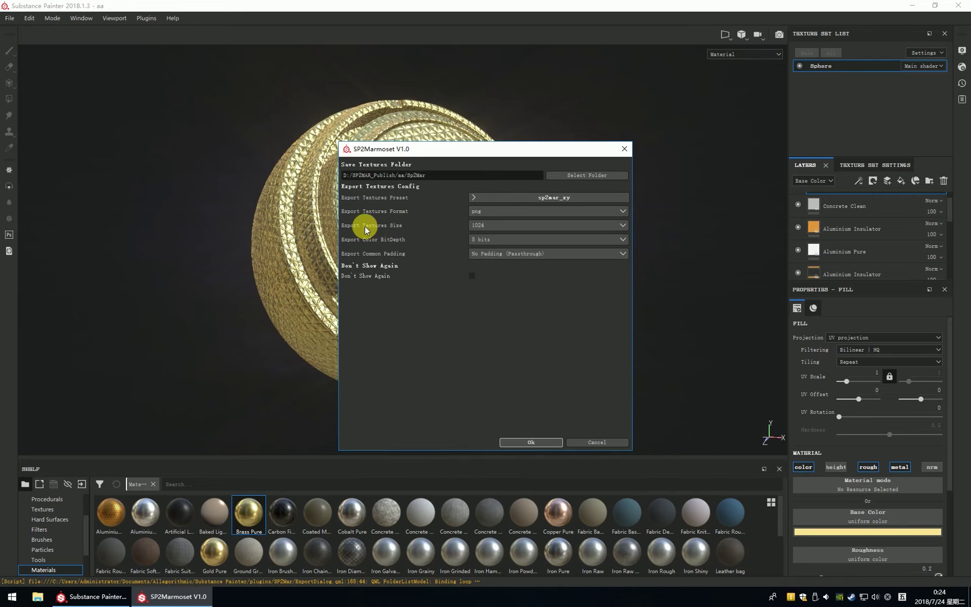
left_click(483, 225)
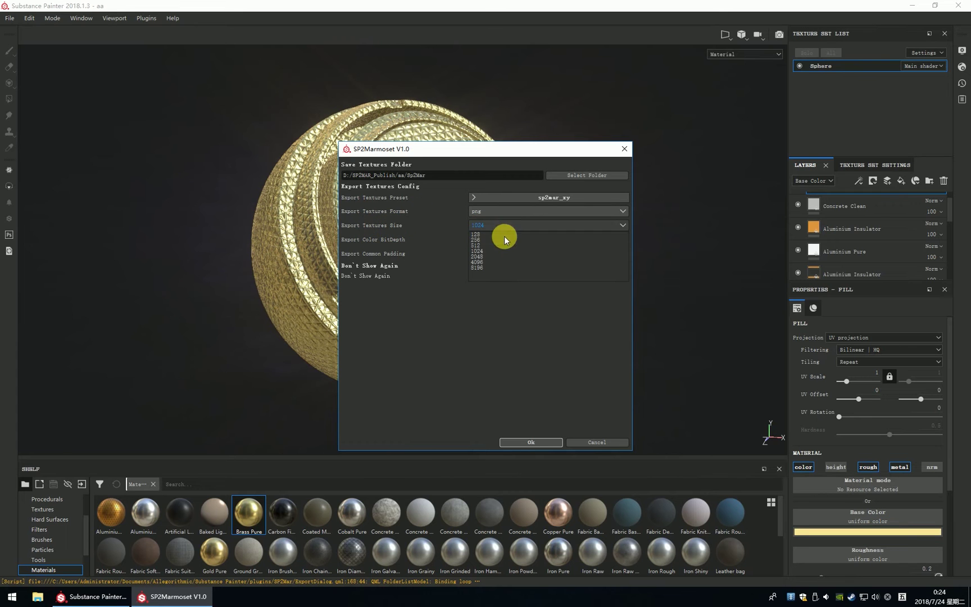
left_click(380, 240)
left_click(489, 237)
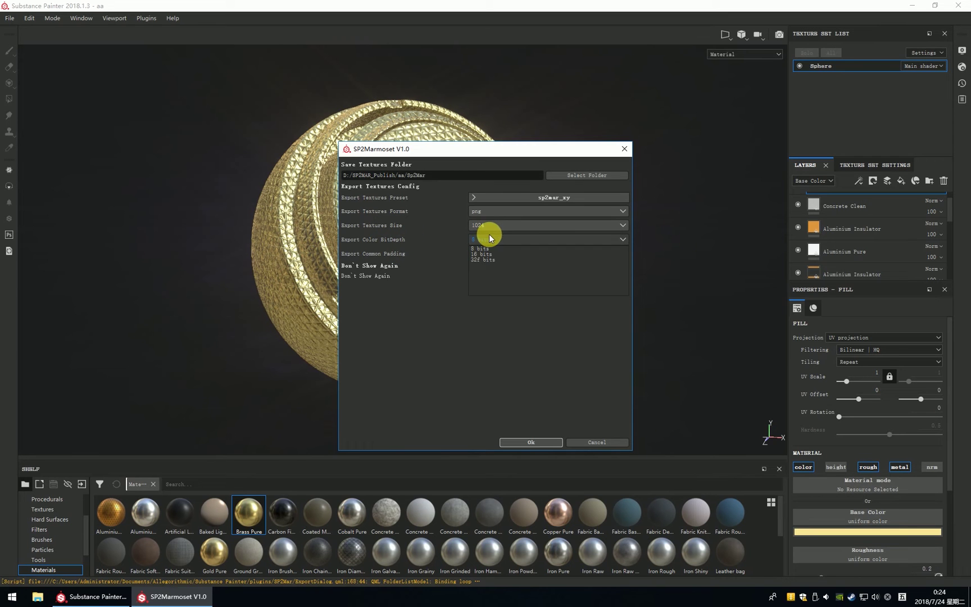
left_click(384, 244)
- Try Dilation + Transparent padding at 79 px, then revert to No Padding (Passthrough)
left_click(505, 253)
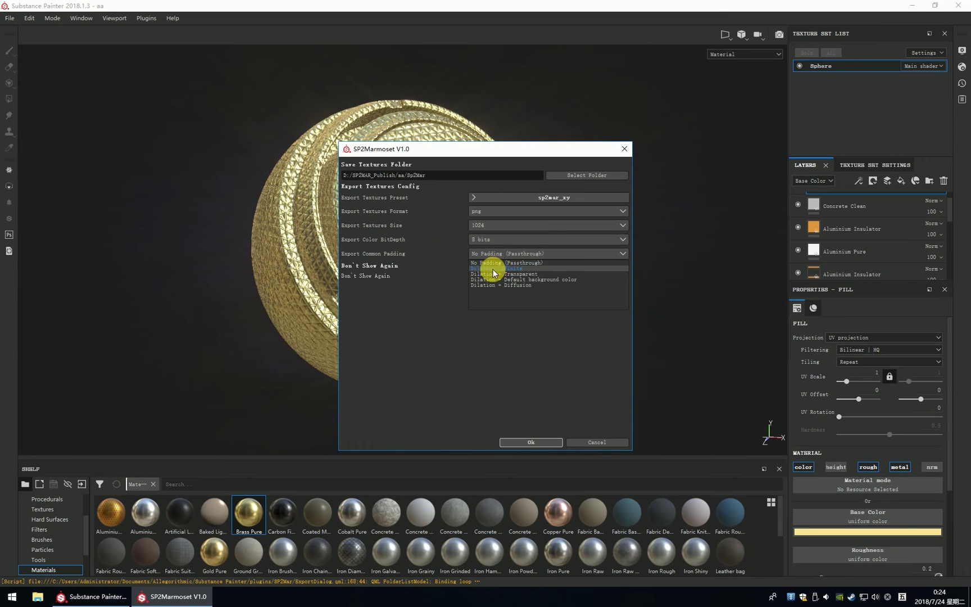
left_click(490, 274)
left_click_drag(473, 265, 539, 269)
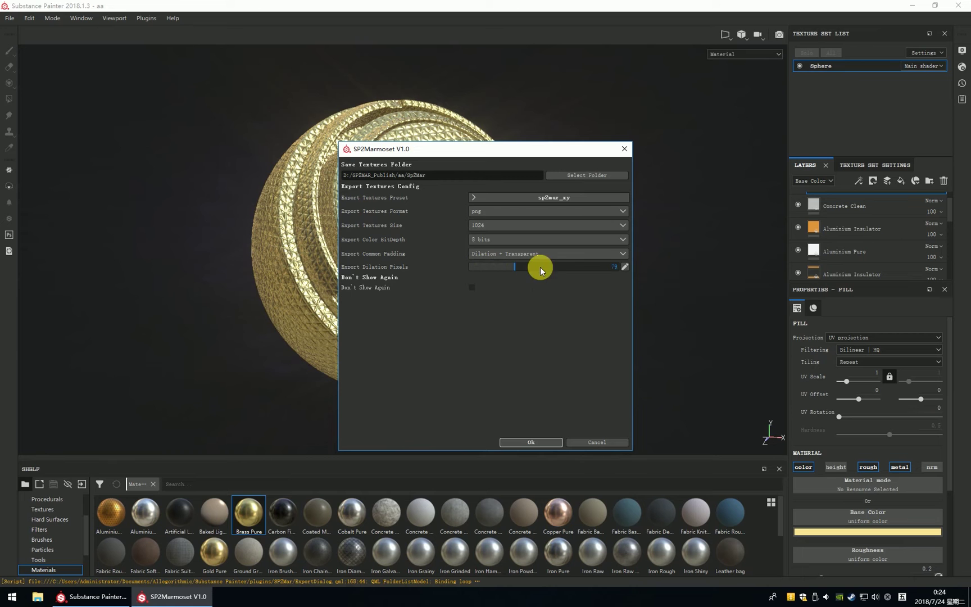
left_click(482, 253)
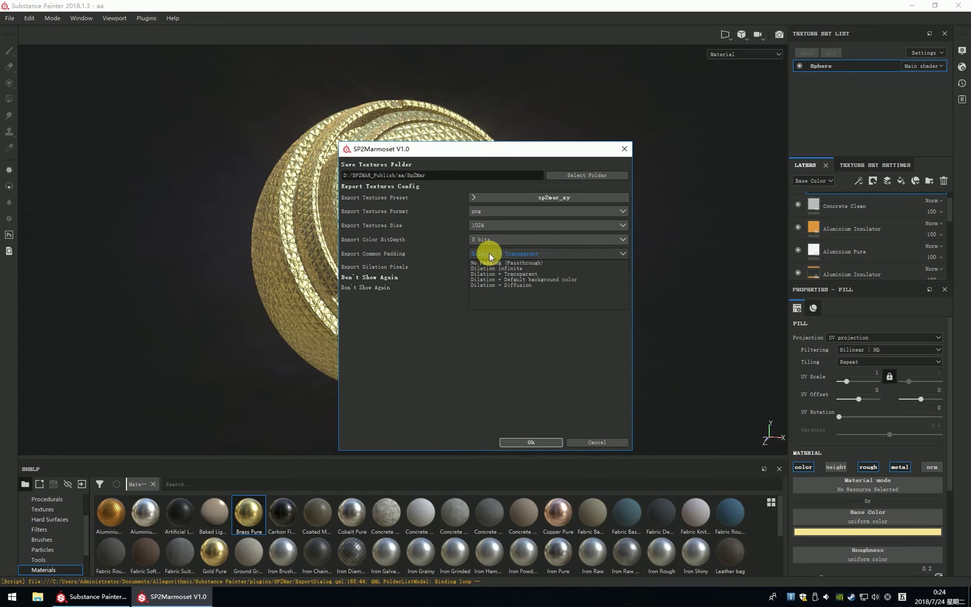
left_click(482, 262)
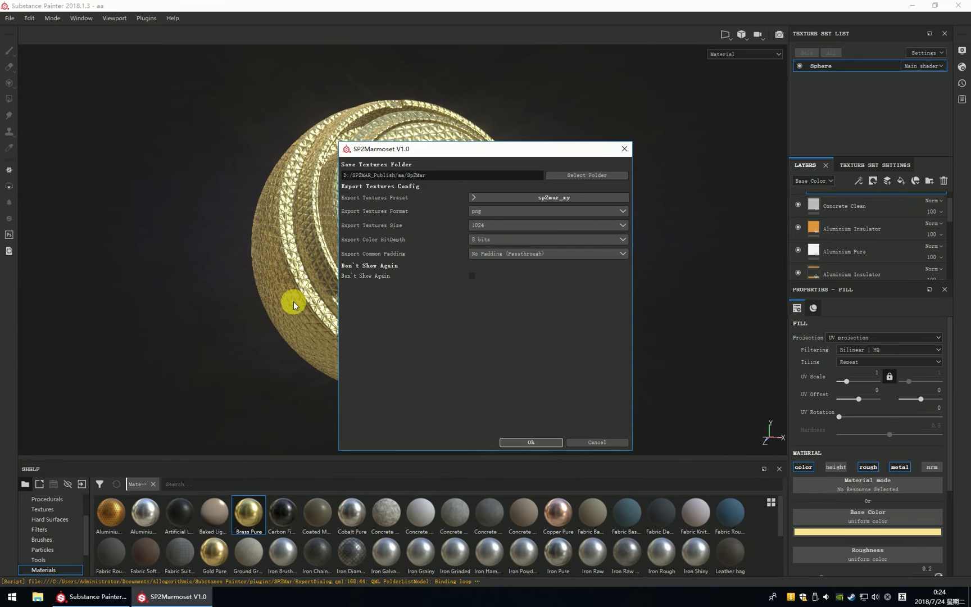
left_click_drag(502, 148, 353, 102)
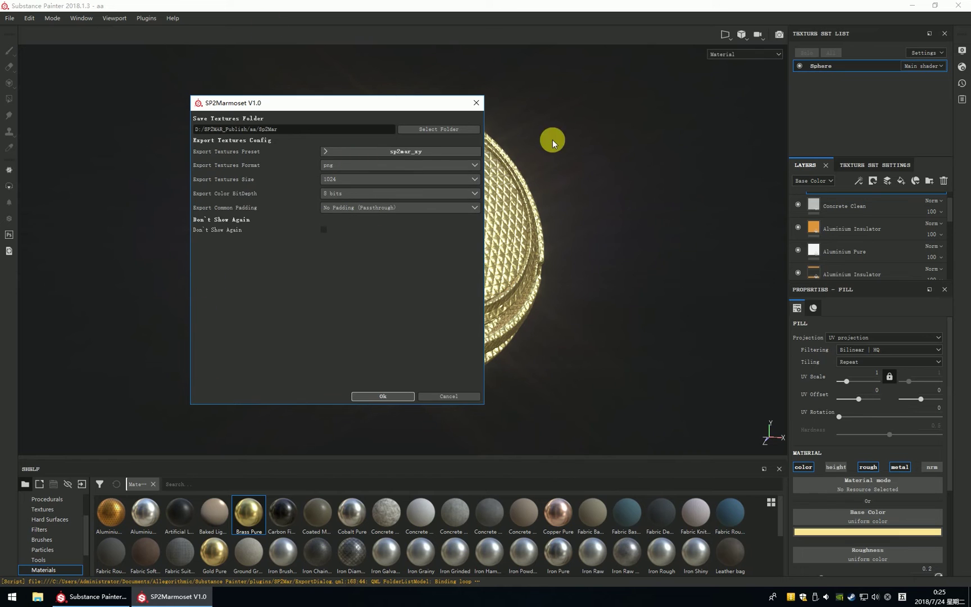
- Export to Marmoset Toolbag and orbit the loaded Sphere.tbscene sphere
left_click(380, 395)
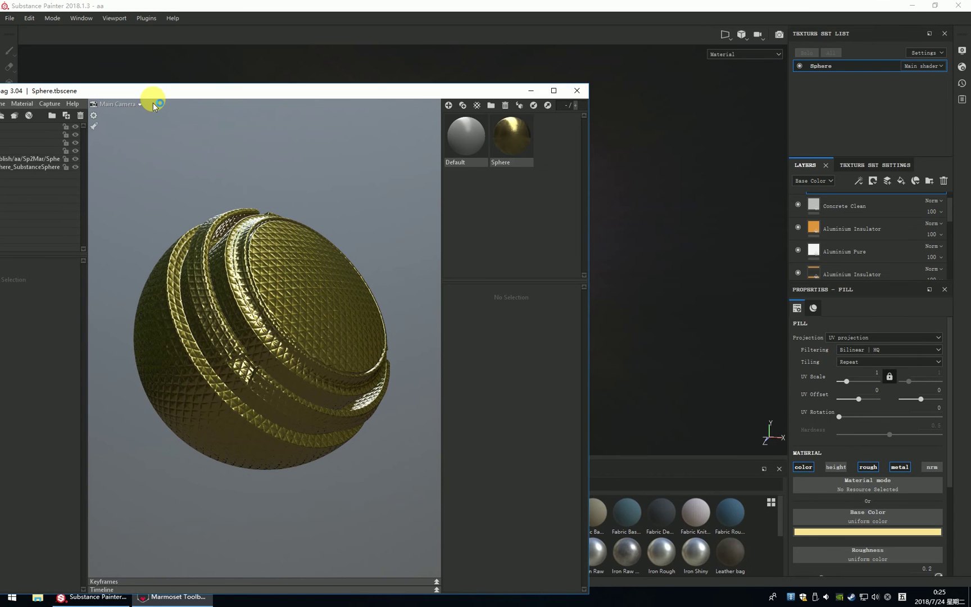
left_click_drag(153, 93, 589, 84)
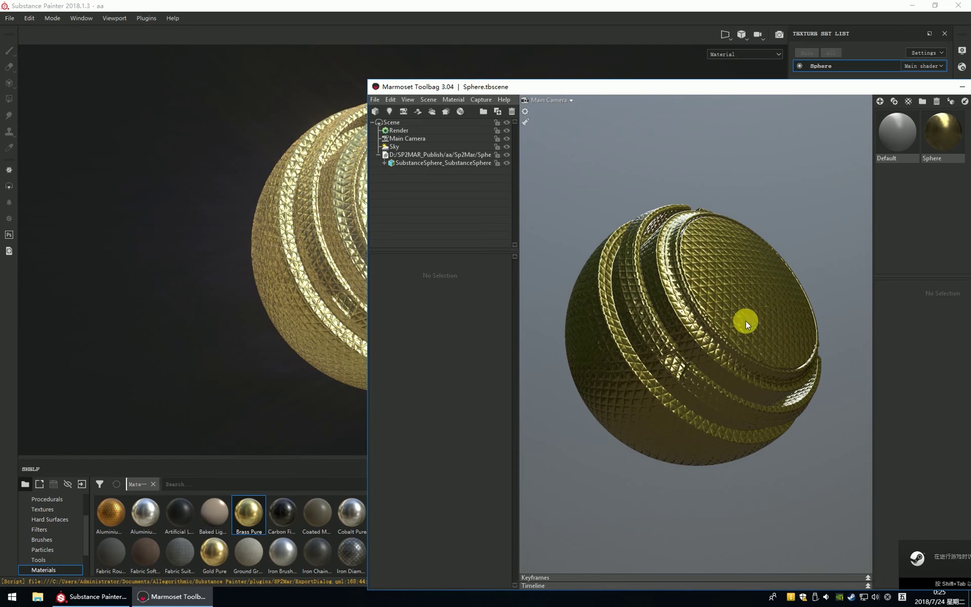
mouse_move(745, 320)
left_mouse_down()
mouse_move(745, 338)
mouse_move(756, 338)
left_mouse_up()
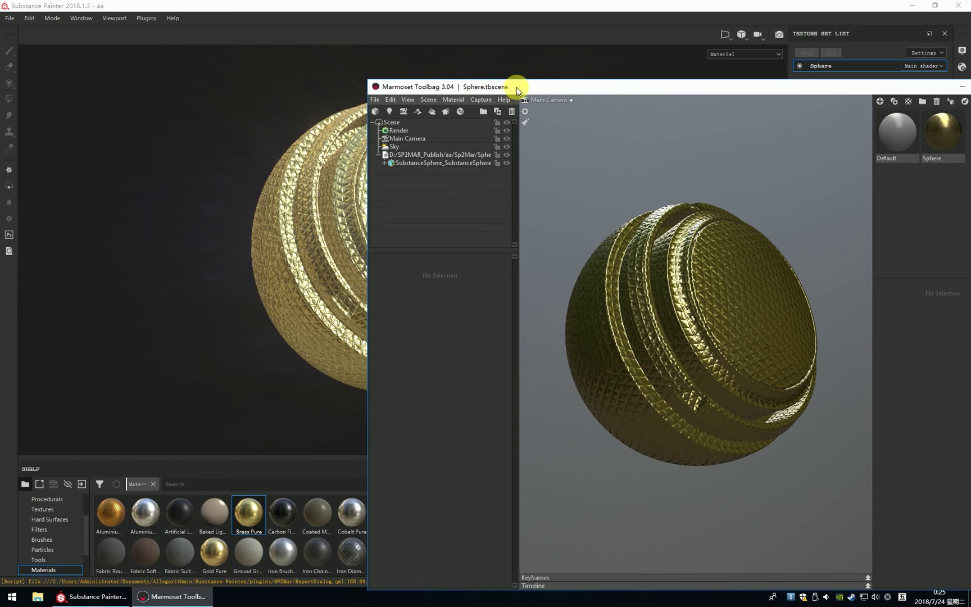
- Quit Marmoset without saving, then re-export the sphere from SP2Marmoset with Don't Show Again on
left_click(50, 333)
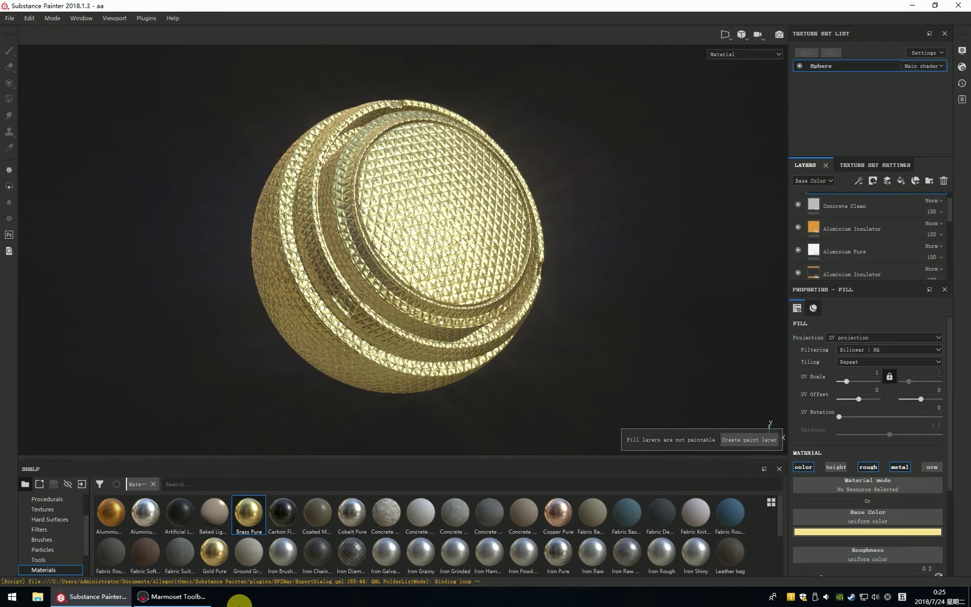
key("alt+Tab")
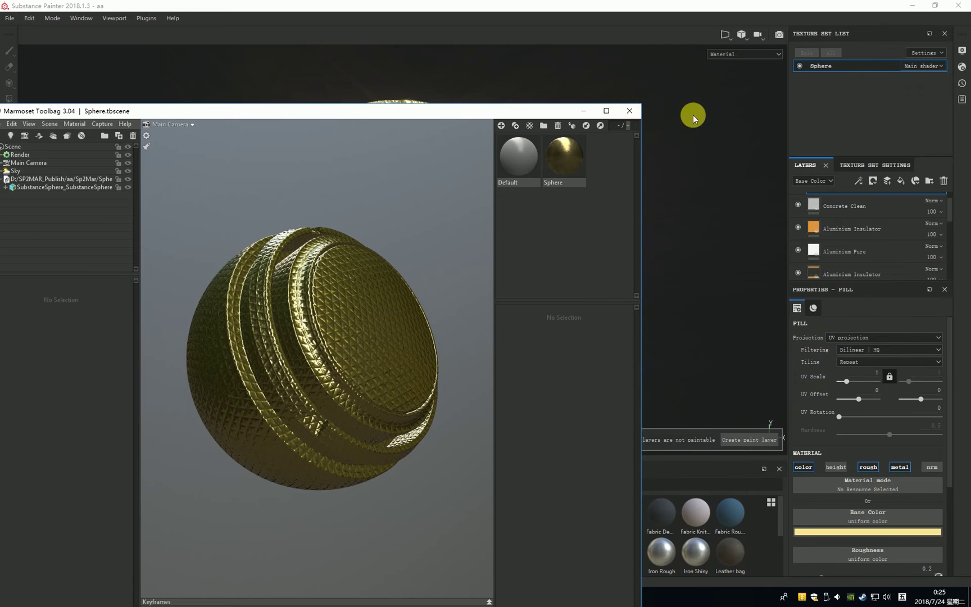
left_click(629, 110)
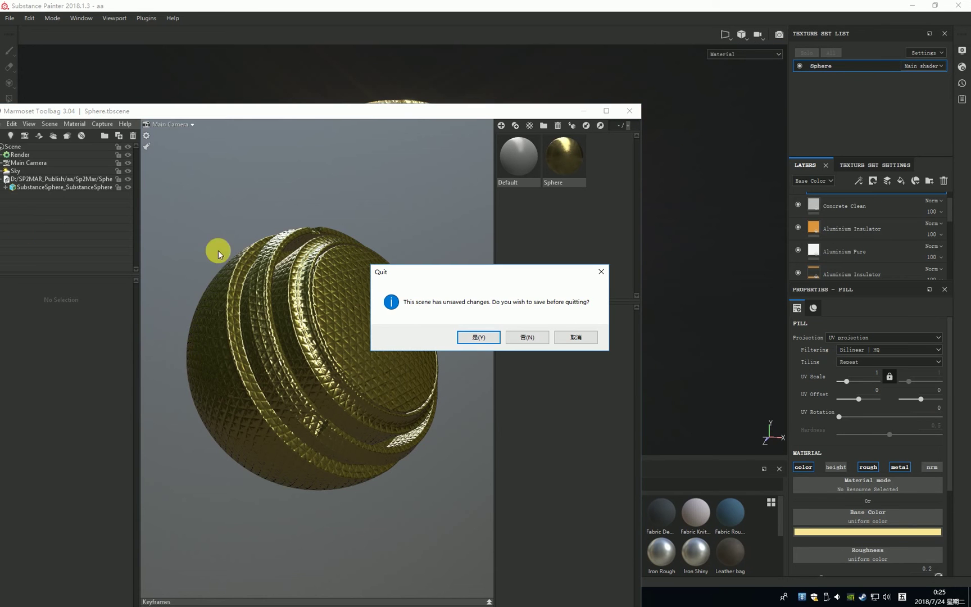
left_click(526, 337)
left_click(8, 192)
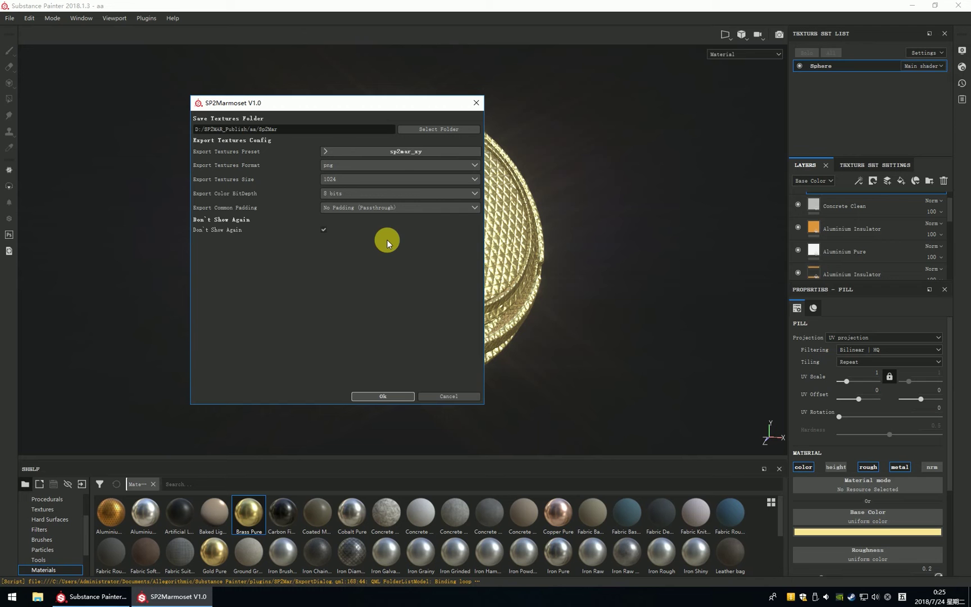
left_click(377, 396)
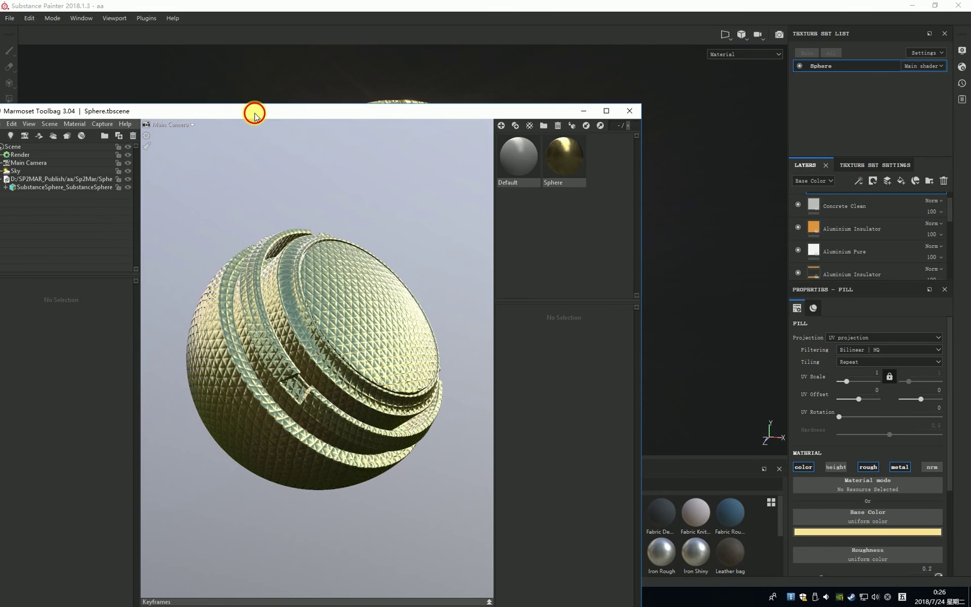
- Light the sphere with the Bolonga Portico sky preset
left_click_drag(254, 112, 607, 42)
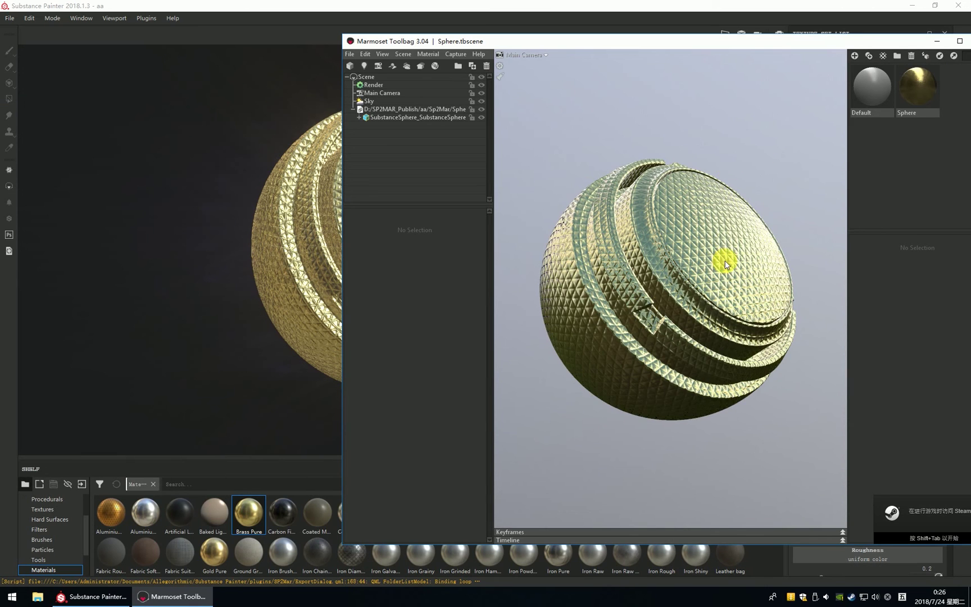
left_click_drag(723, 301, 667, 76)
double_click(649, 39)
left_click(61, 64)
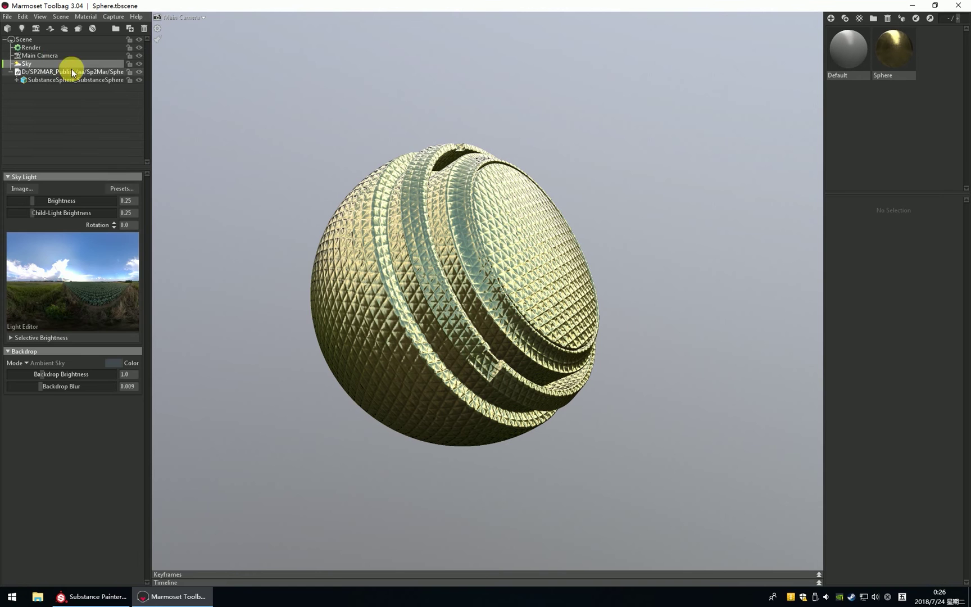
left_click(122, 188)
left_click(288, 427)
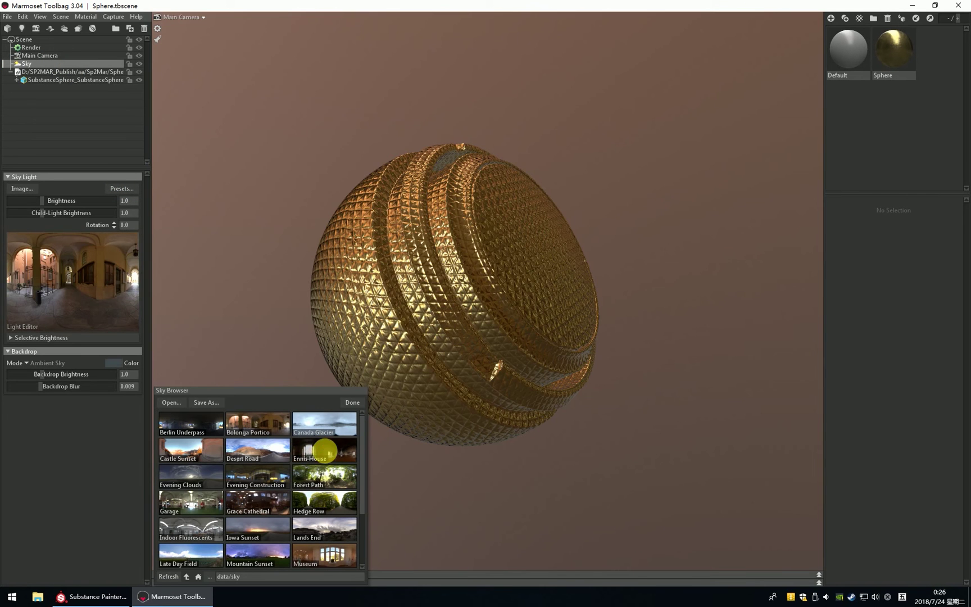
left_click(324, 451)
left_click(259, 422)
left_click(352, 402)
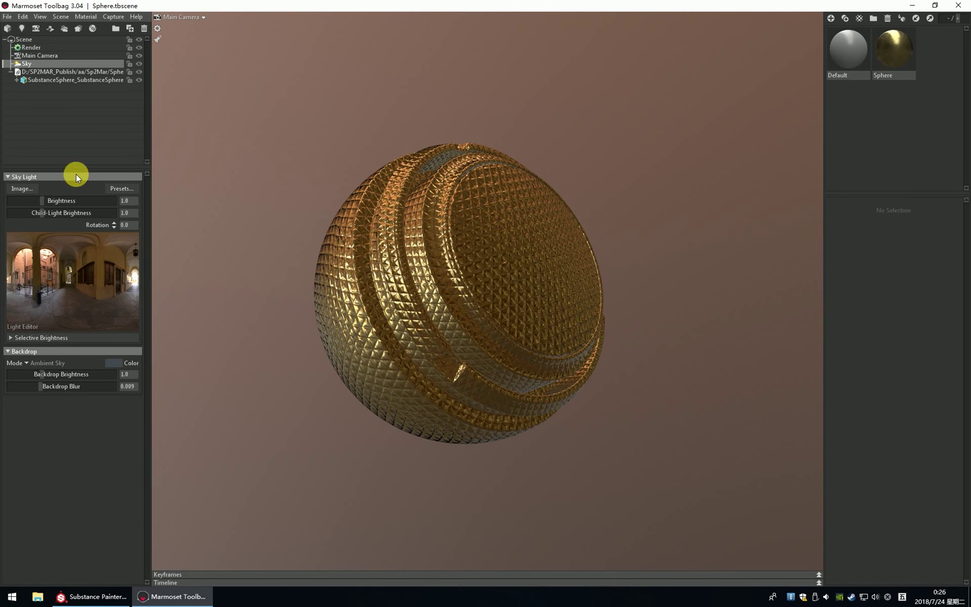
- Give the Main Camera a black-and-white post effect after trying Purple Drank, Vivid and Warm
left_click(50, 55)
left_click(125, 356)
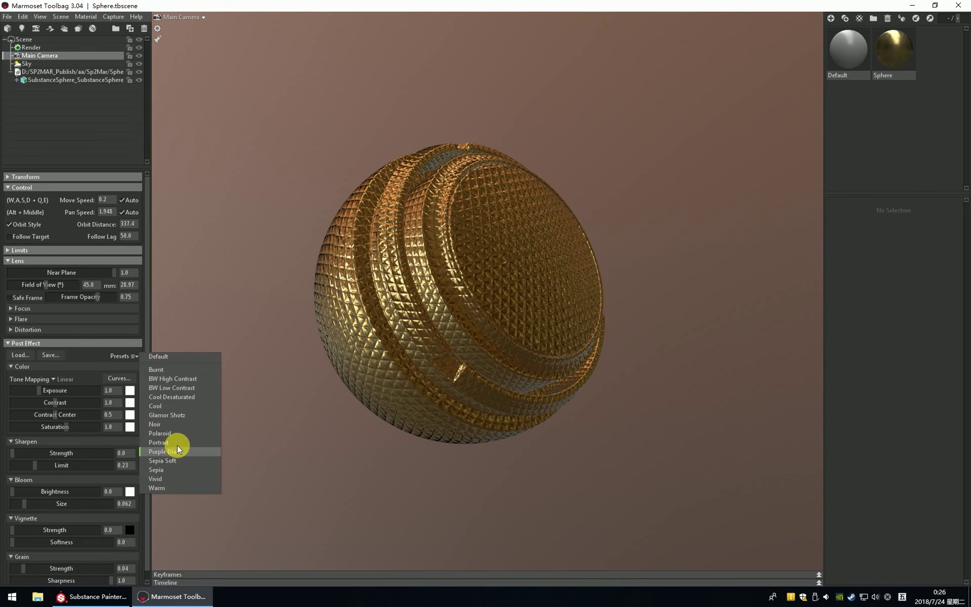
left_click(177, 451)
left_click(132, 355)
left_click(156, 479)
left_click(131, 355)
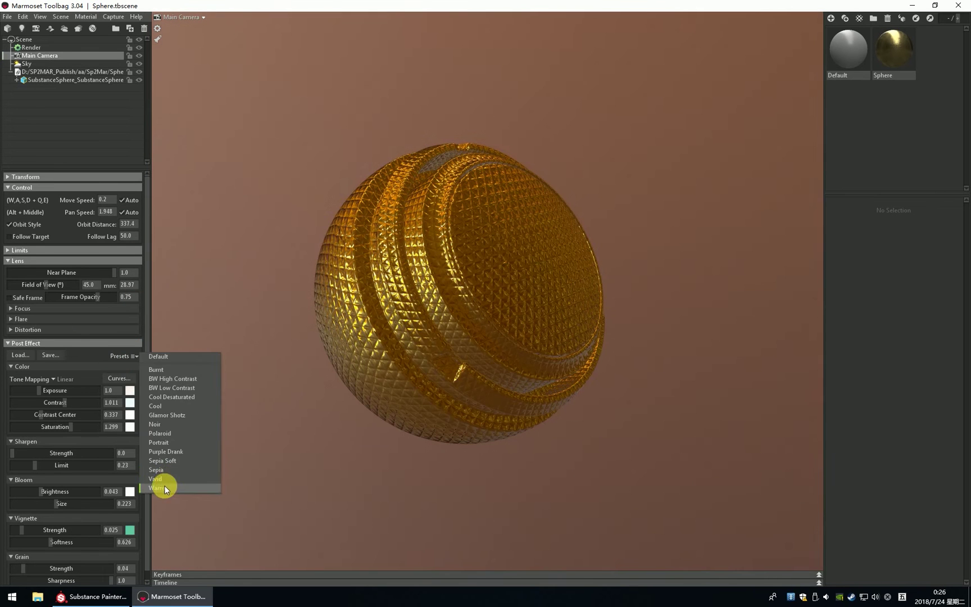
left_click(164, 485)
left_click(170, 396)
left_click(132, 355)
left_click(172, 387)
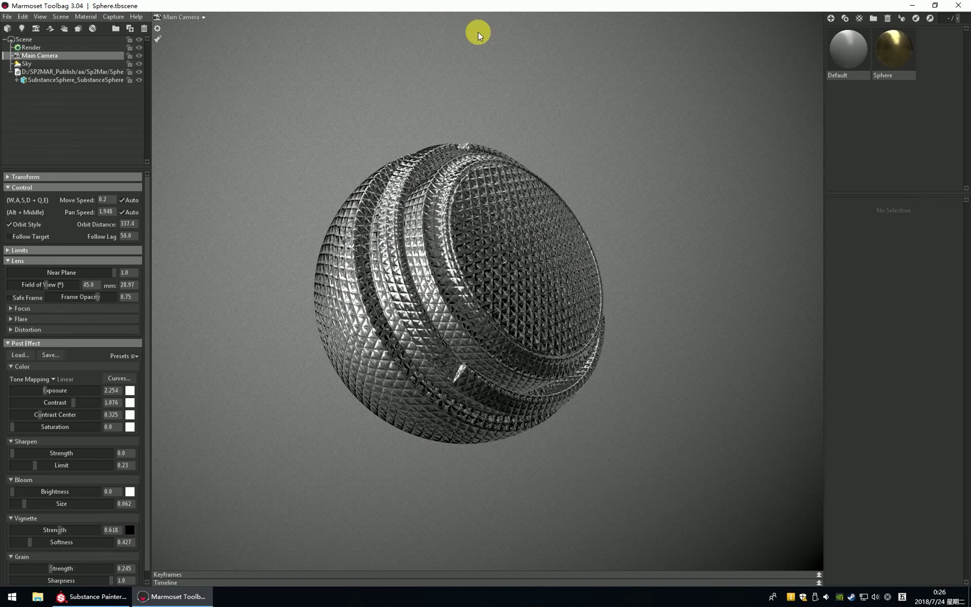
key("super+Down")
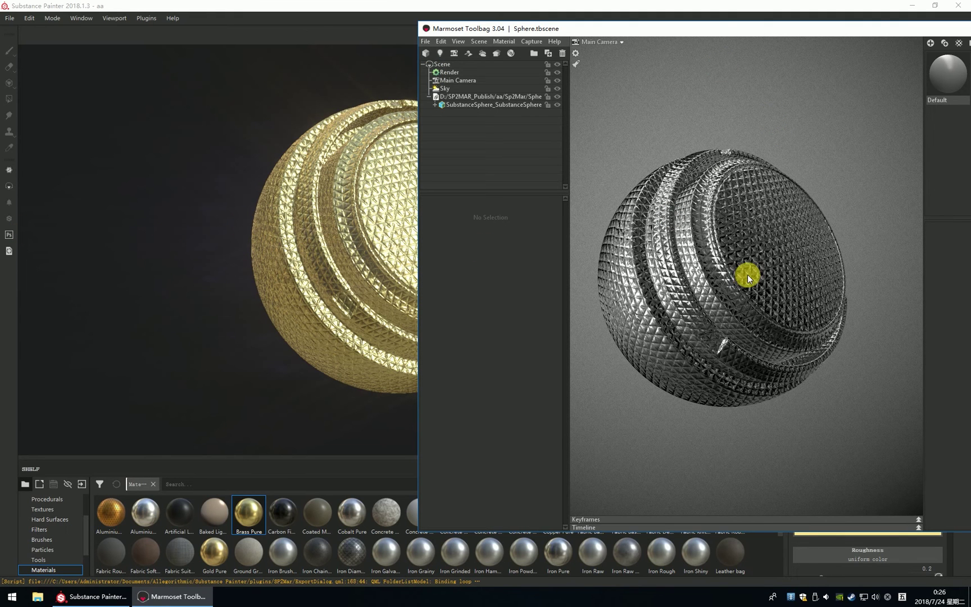
- Apply Fabric Suit Vintage to the sphere, preview it in Toolbag, then close the preview
left_click(109, 384)
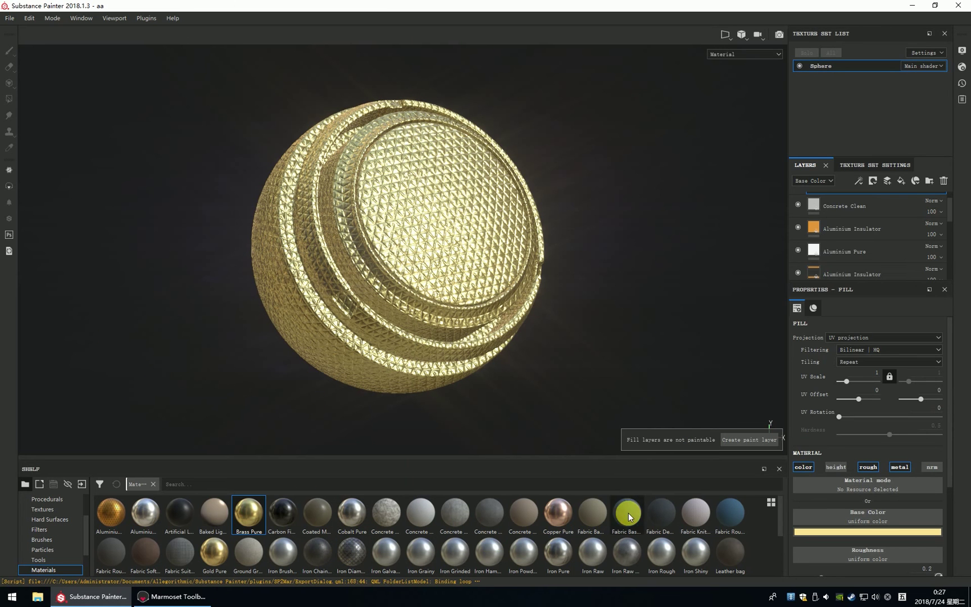
left_click_drag(322, 550, 372, 230)
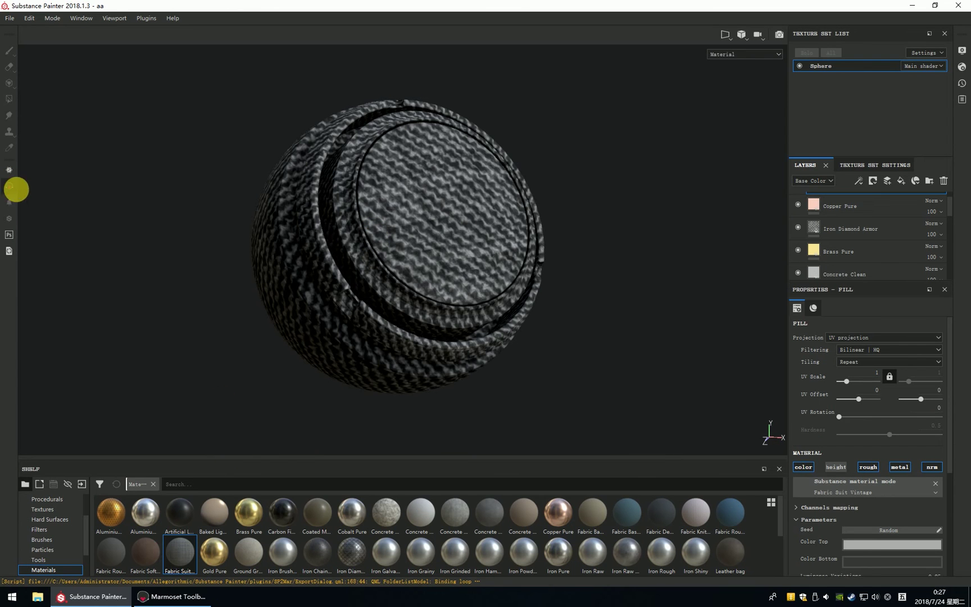
left_click(15, 188)
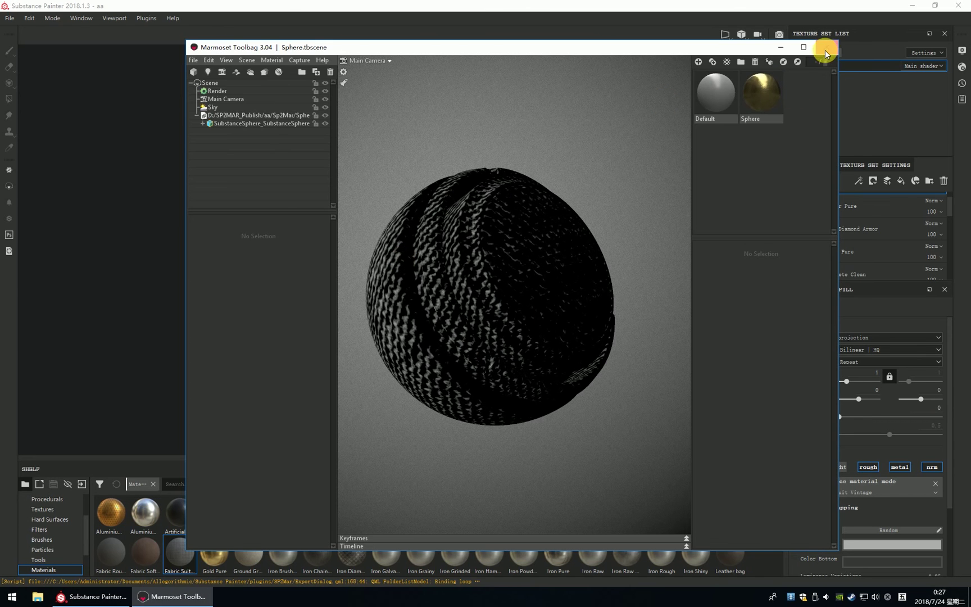
left_click(824, 54)
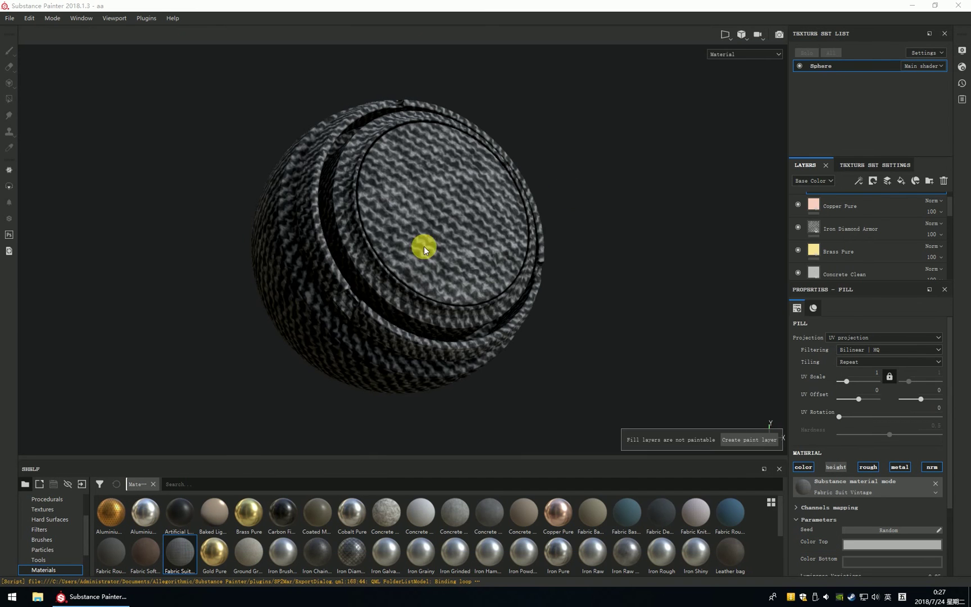
- Open the chair project and export its textures to Marmoset with Don't Show Again ticked
left_click(8, 187)
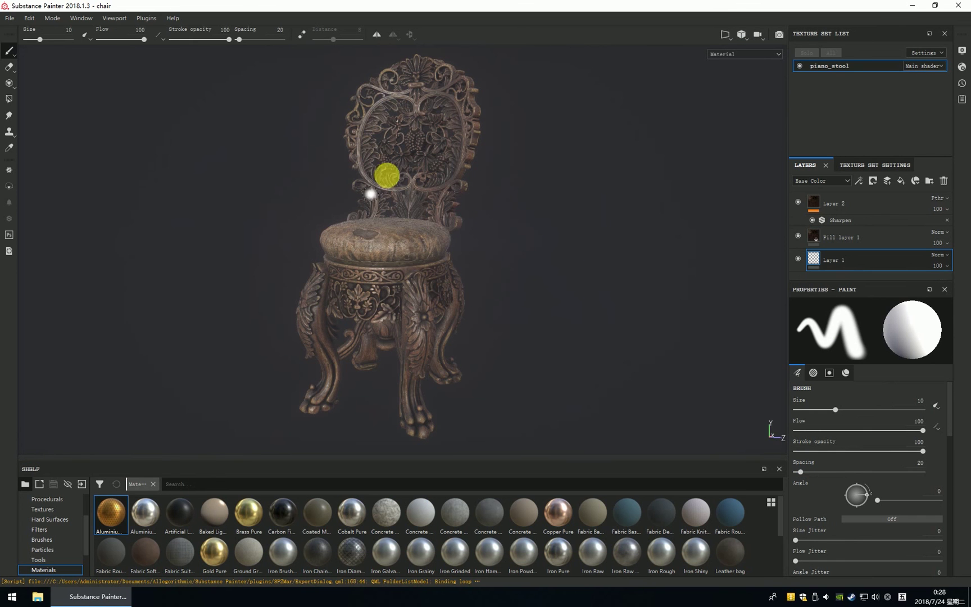
left_click(8, 187)
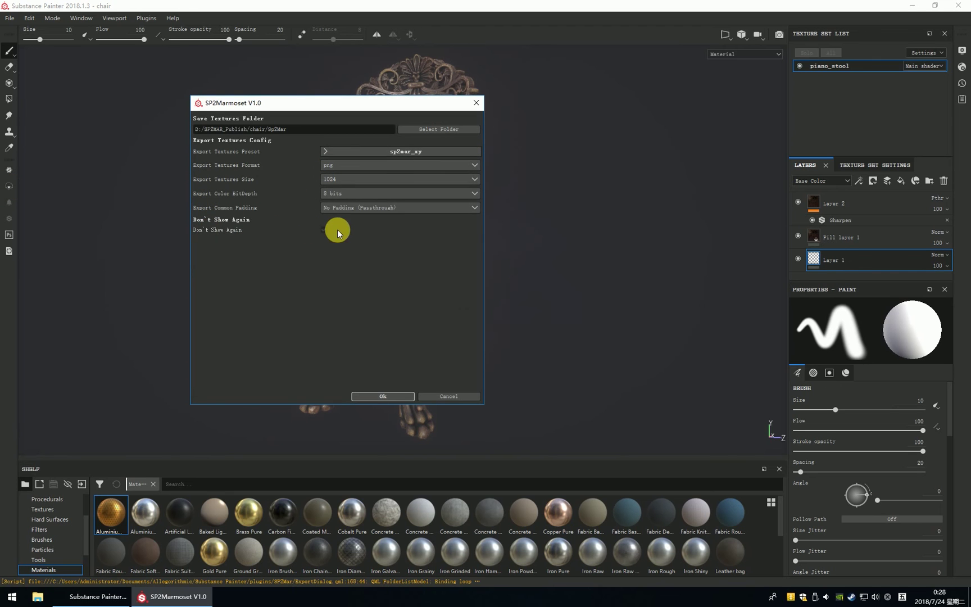
left_click(322, 230)
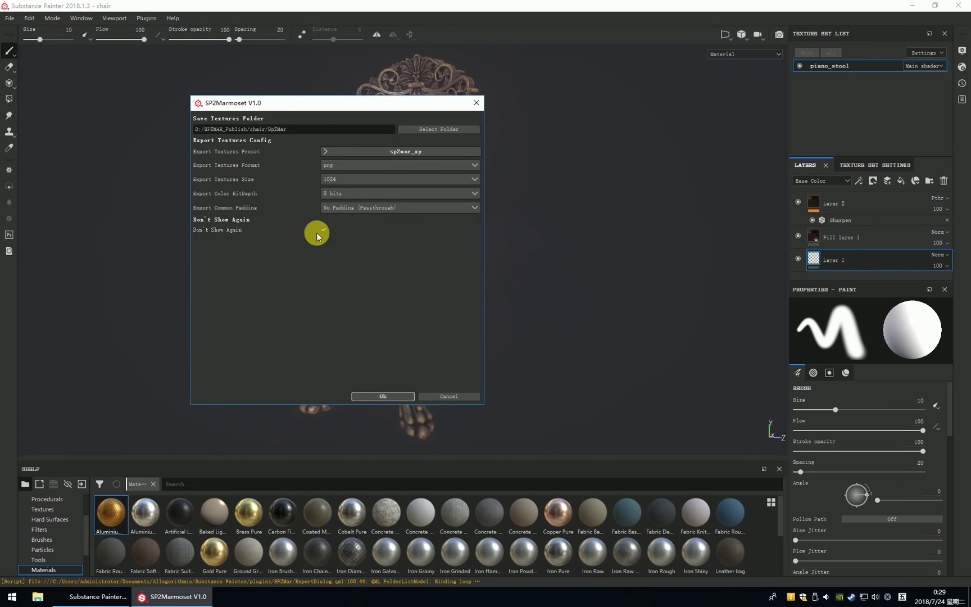
left_click(379, 396)
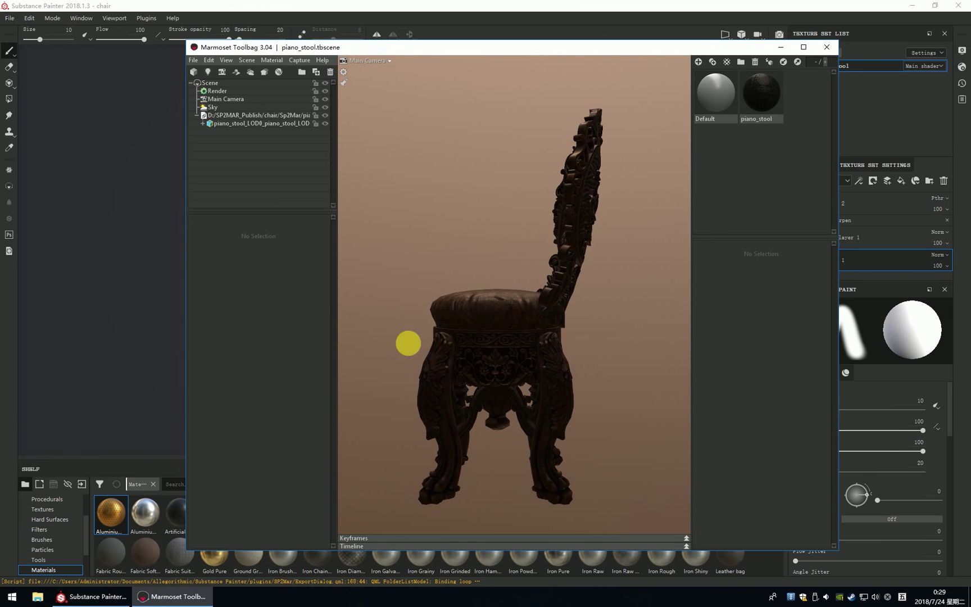
- Switch the chair scene's sky to a different preset from the Sky Browser
left_click_drag(407, 340, 614, 290)
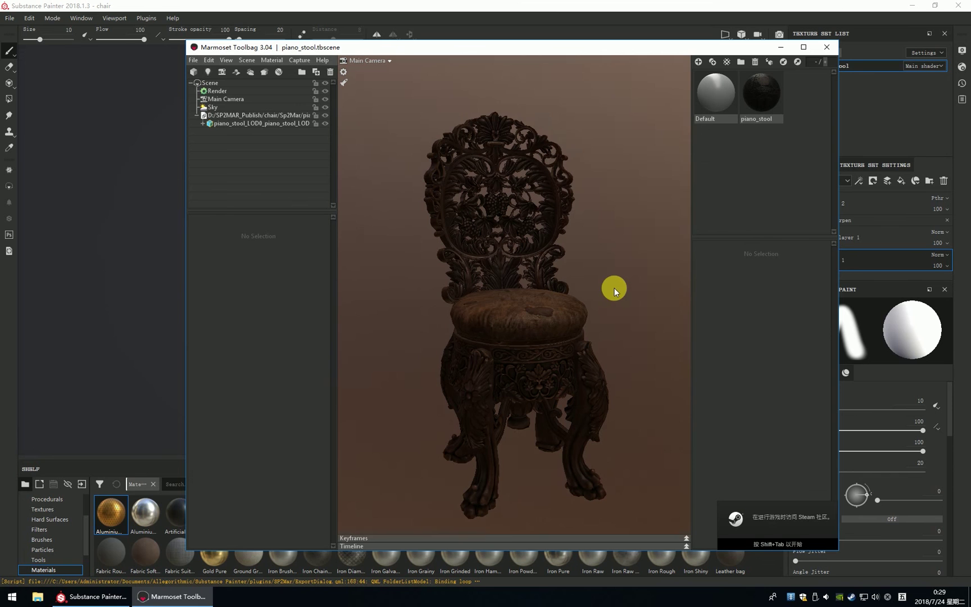
left_click(225, 98)
left_click(213, 107)
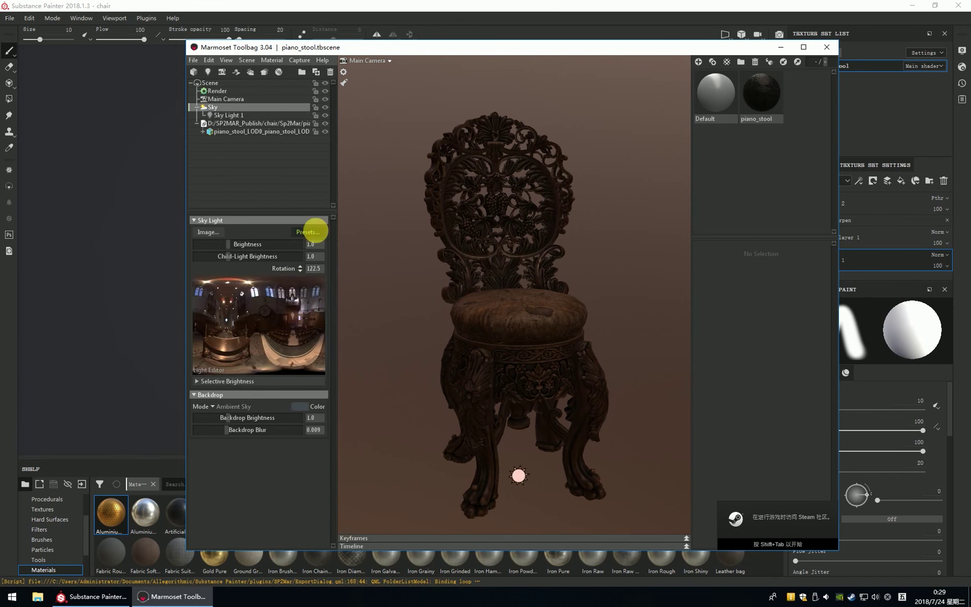
left_click(314, 227)
left_click(386, 364)
left_click(548, 375)
left_click(217, 90)
- Add a sky light to the chair scene and close the Toolbag window
scroll(240, 377, "down", 1)
left_click(228, 99)
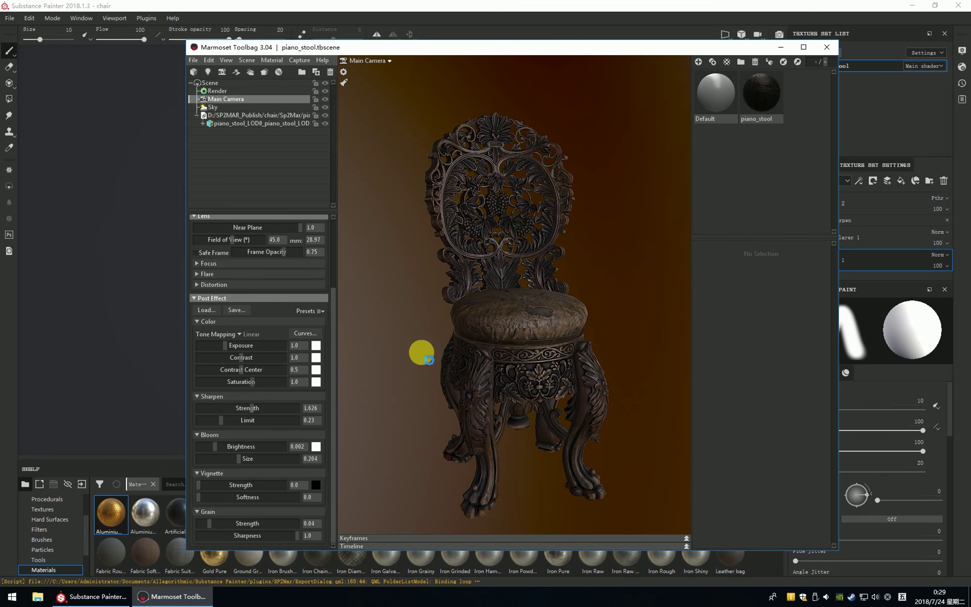
left_click(213, 107)
left_click(225, 319)
left_click(760, 107)
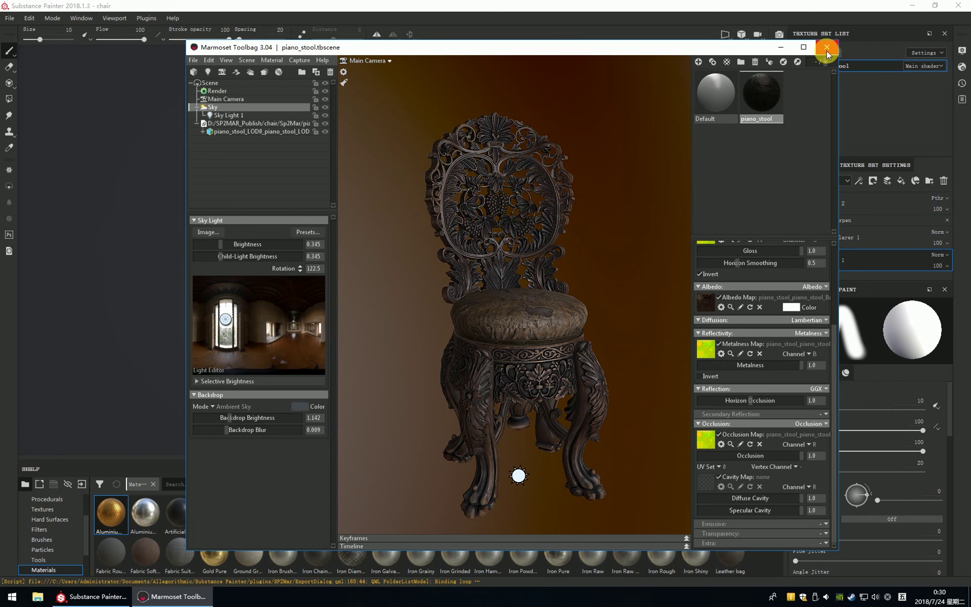
left_click(824, 49)
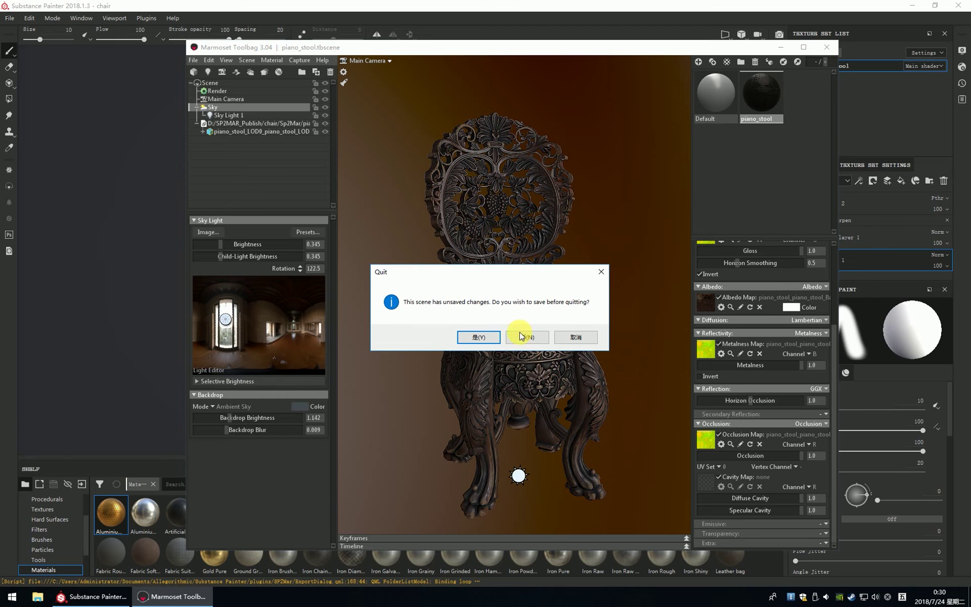
- Save the Toolbag chair scene, restart Painter, reopen chair.spp and re-export it to Marmoset
left_click(479, 337)
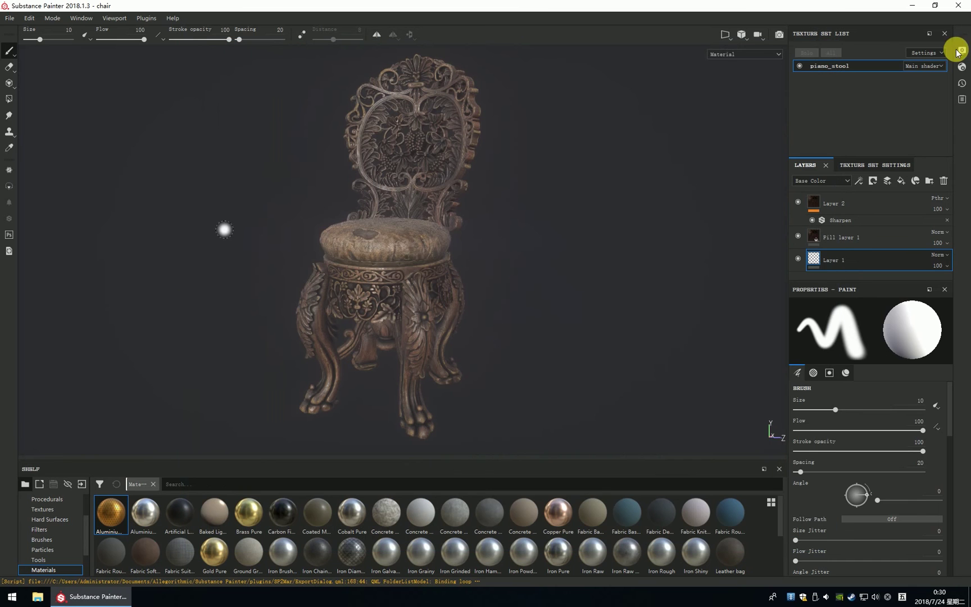
key("alt+F4")
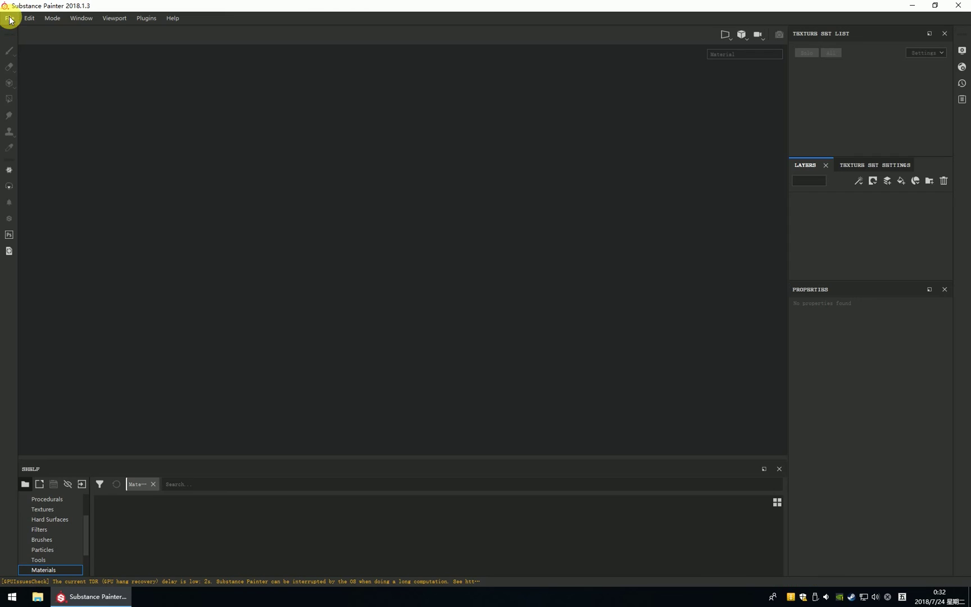
left_click(12, 22)
mouse_move(96, 53)
left_click(164, 53)
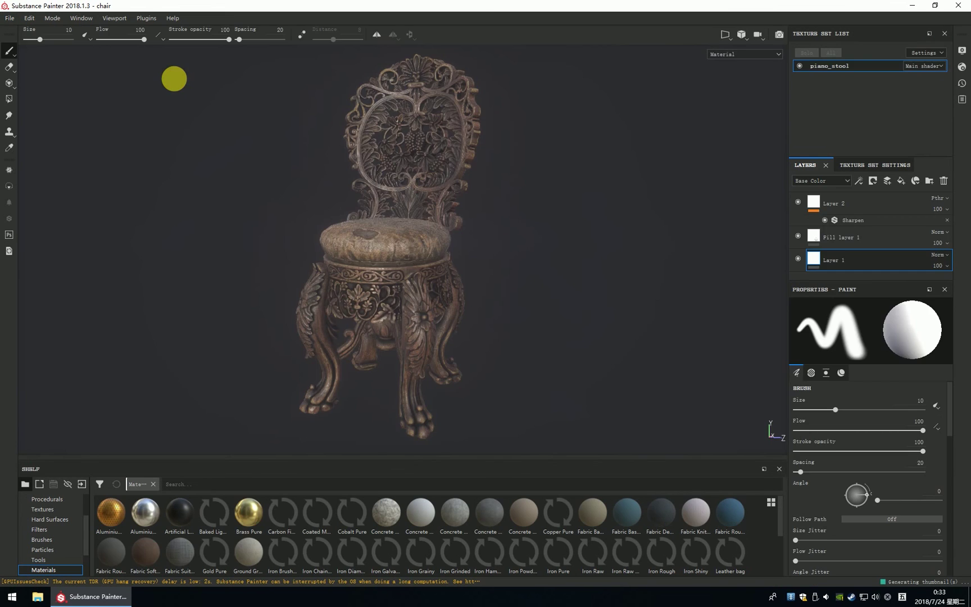
left_click_drag(150, 256, 119, 227, "alt")
left_click(134, 203)
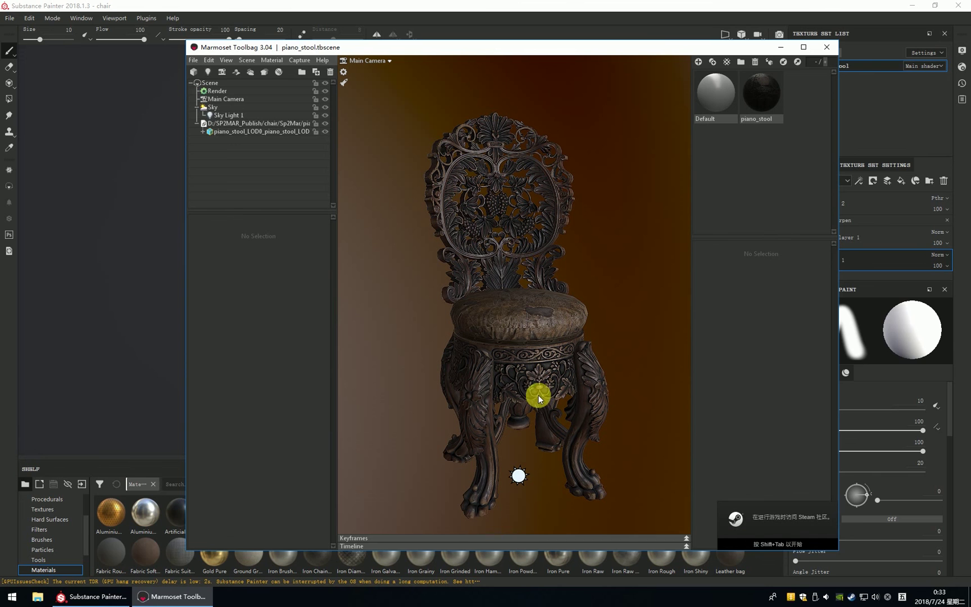
- Close the Toolbag chair scene and open skin.spp from Recent Files to view the head
left_click(826, 48)
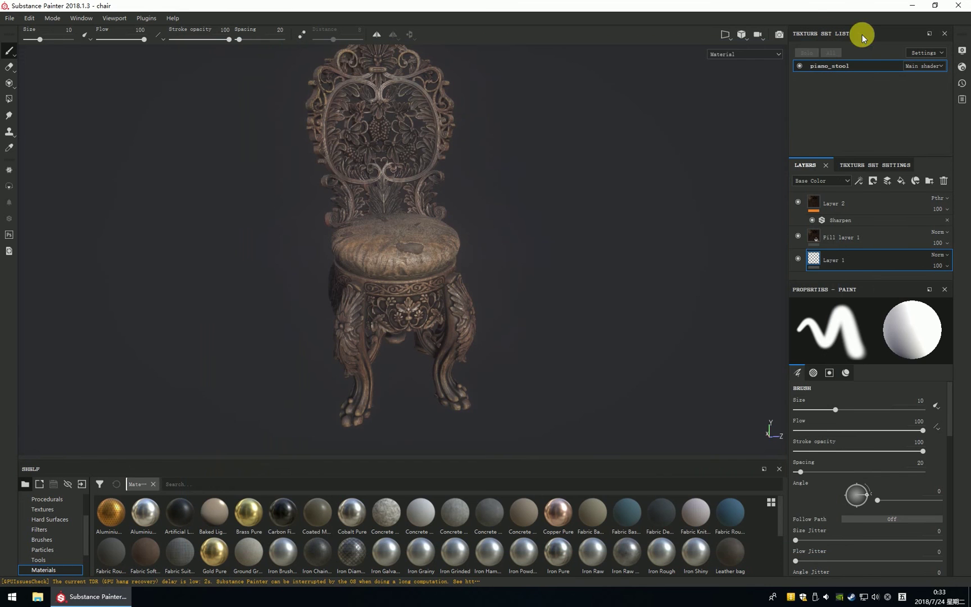
left_click(9, 20)
mouse_move(43, 60)
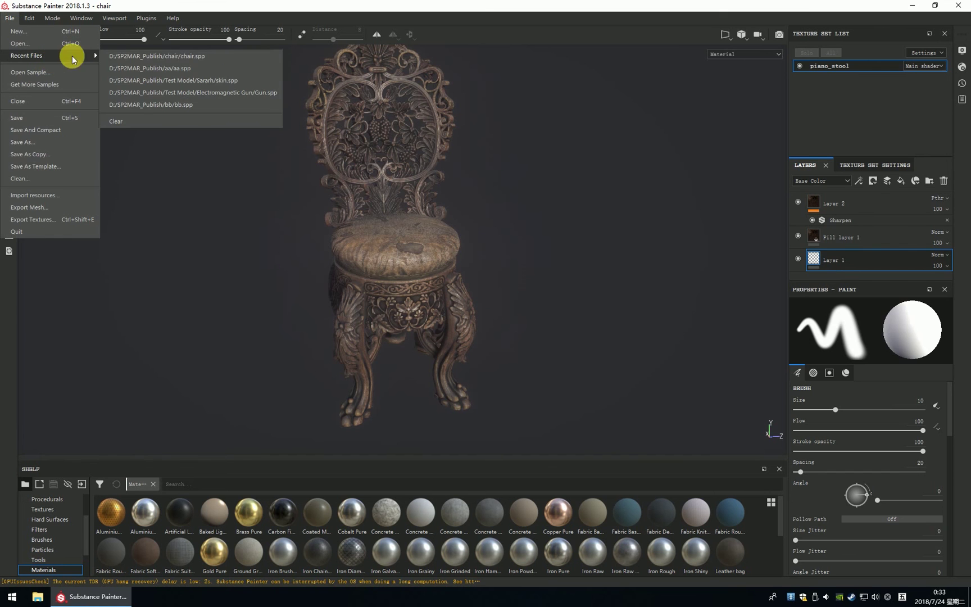
left_click(140, 57)
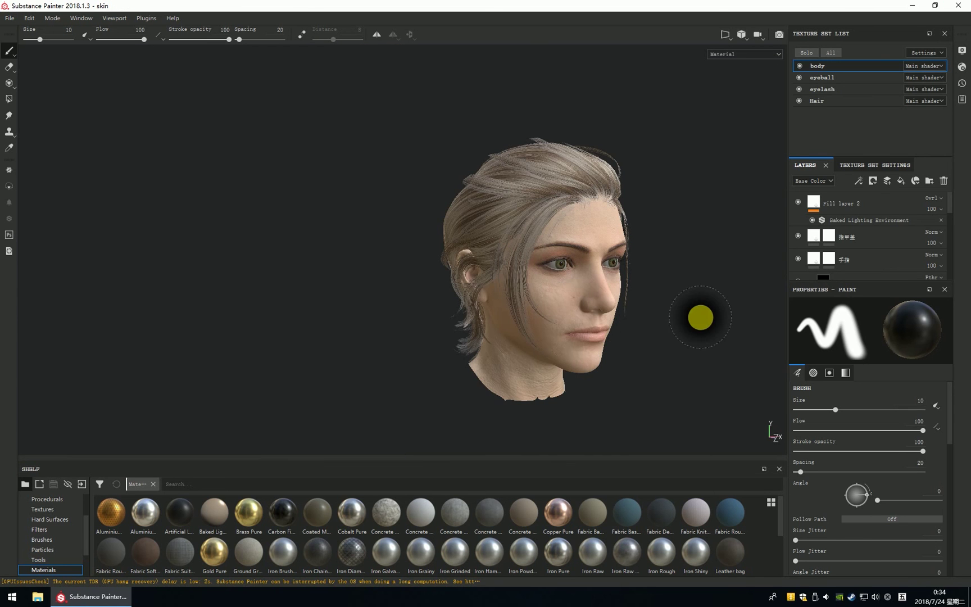
left_click_drag(700, 316, 530, 296, "alt")
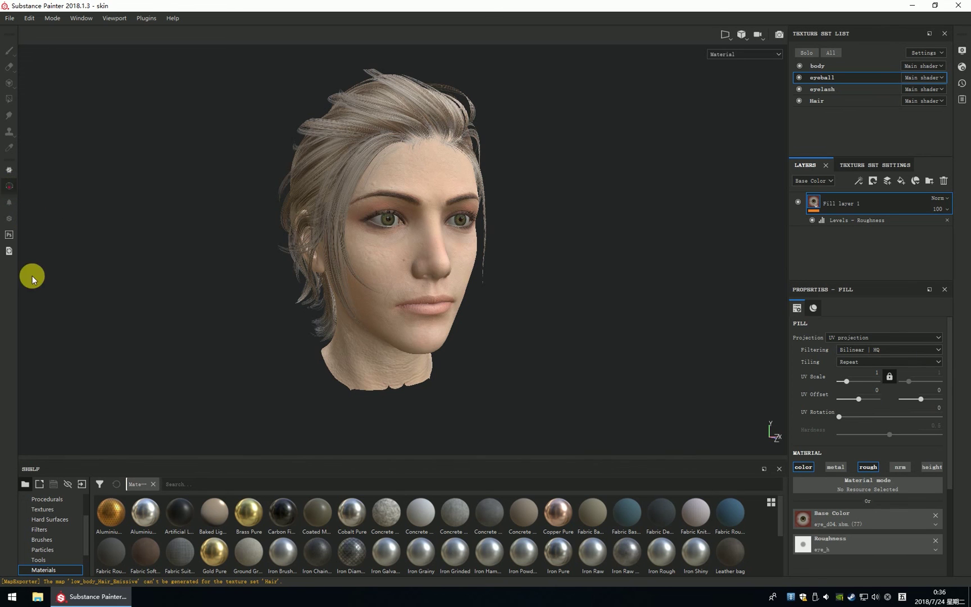
- Enable Open SP2Marmoset Panel in the plugin configuration, then export the head with PBR MetalRough
left_click(136, 21)
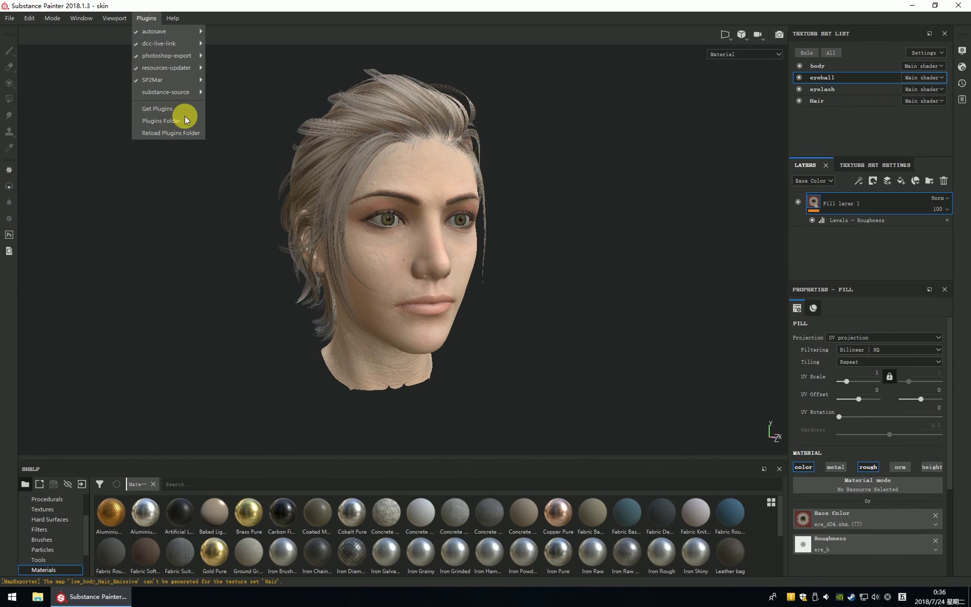
mouse_move(178, 80)
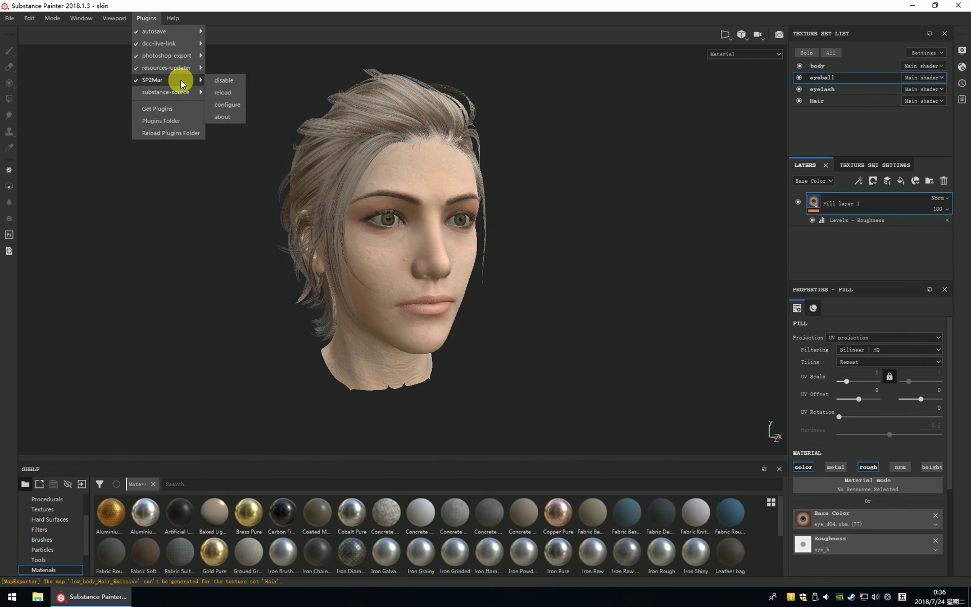
left_click(239, 109)
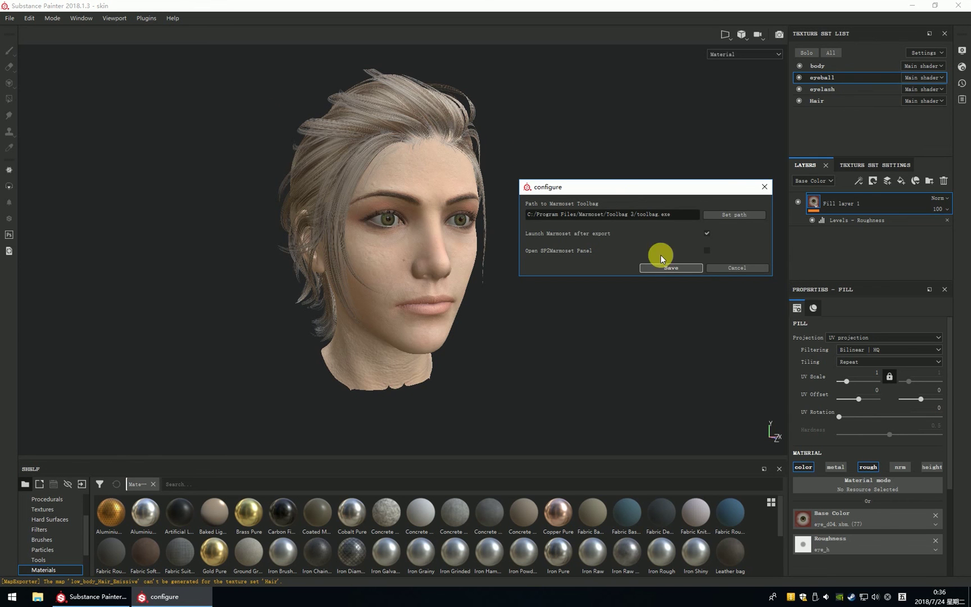
left_click(674, 269)
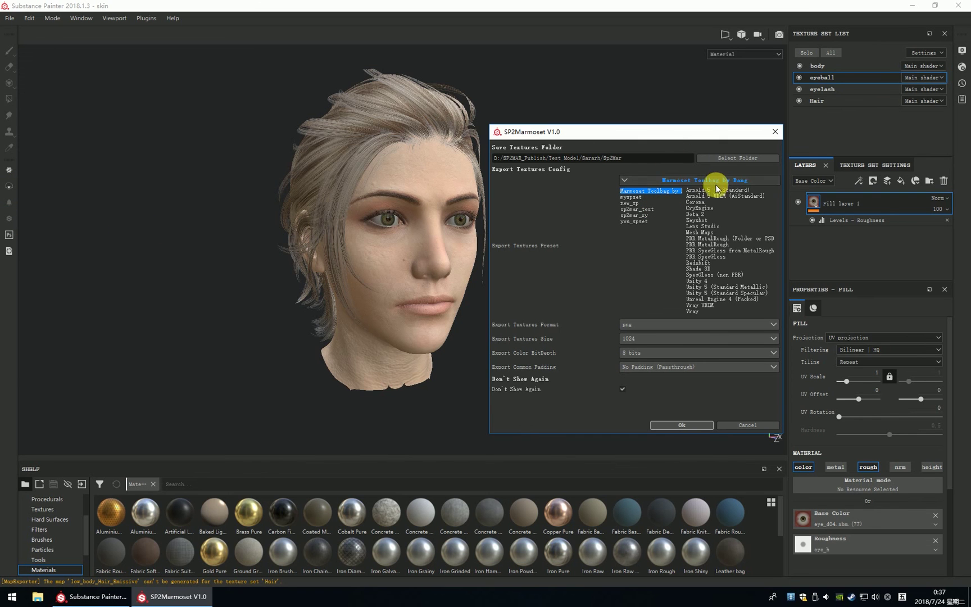
left_click(714, 245)
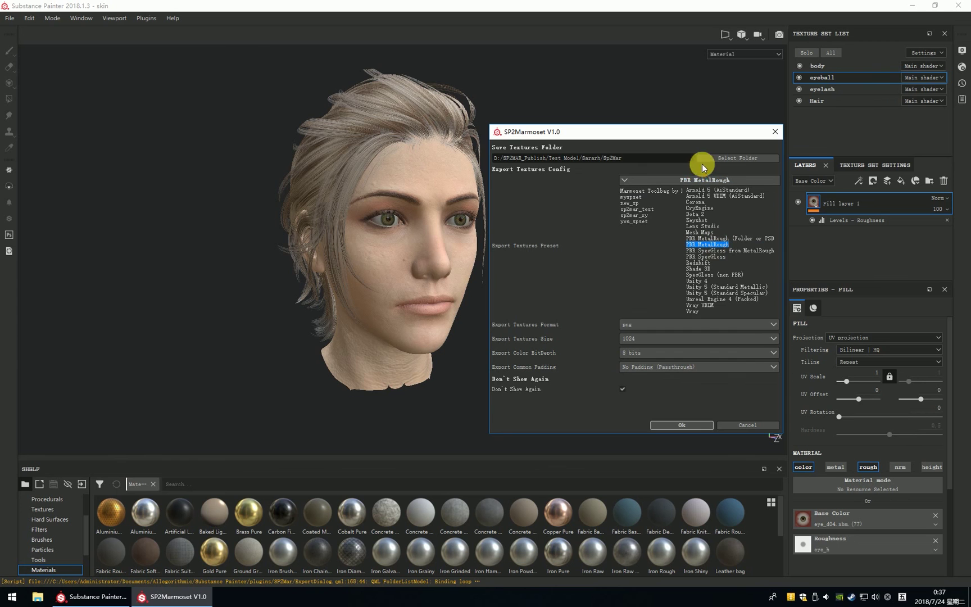
left_click(665, 424)
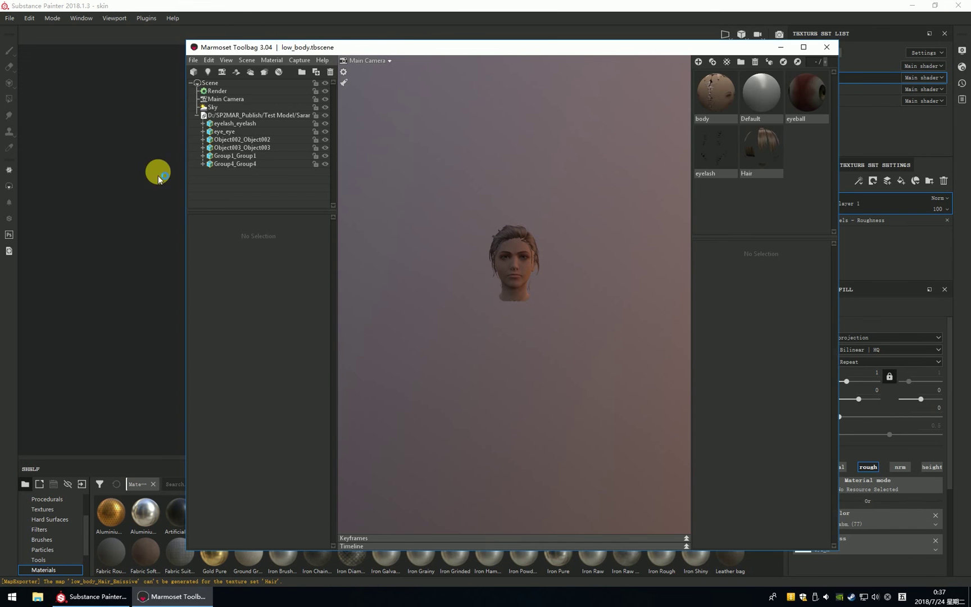
- Frame the textured head in low_body.tbscene and give it a new Sky Browser preset
left_click_drag(395, 45, 661, 55)
scroll(806, 374, "up", 10)
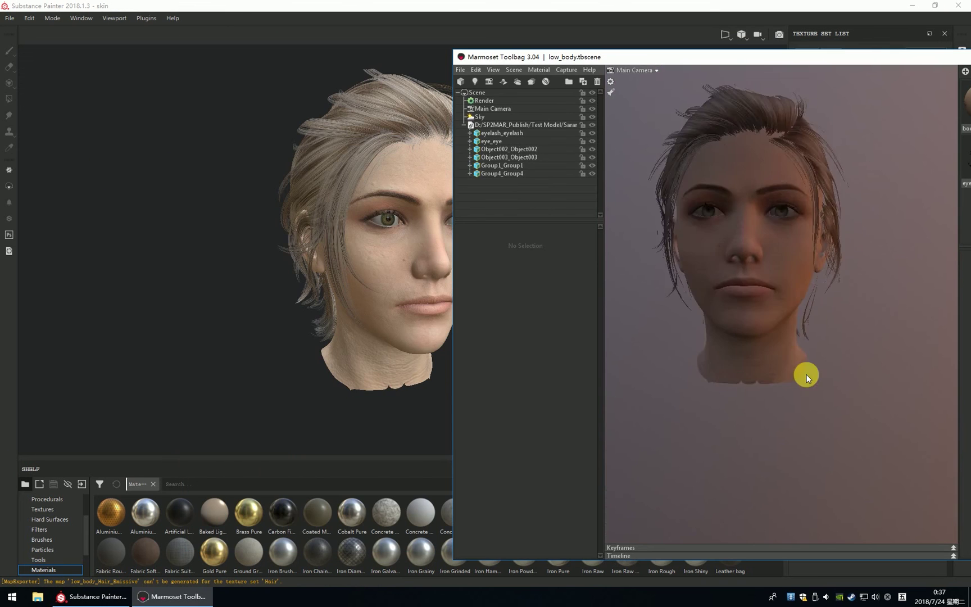
left_click_drag(806, 375, 815, 331)
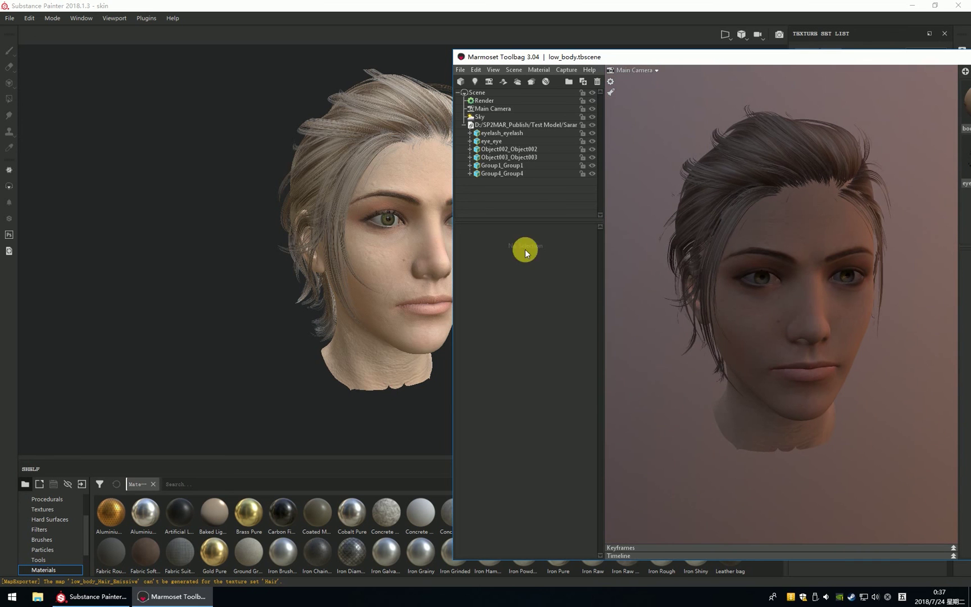
left_click(479, 116)
left_click(574, 241)
left_click_drag(748, 327, 736, 399)
left_click(804, 384)
left_click_drag(791, 379, 726, 368)
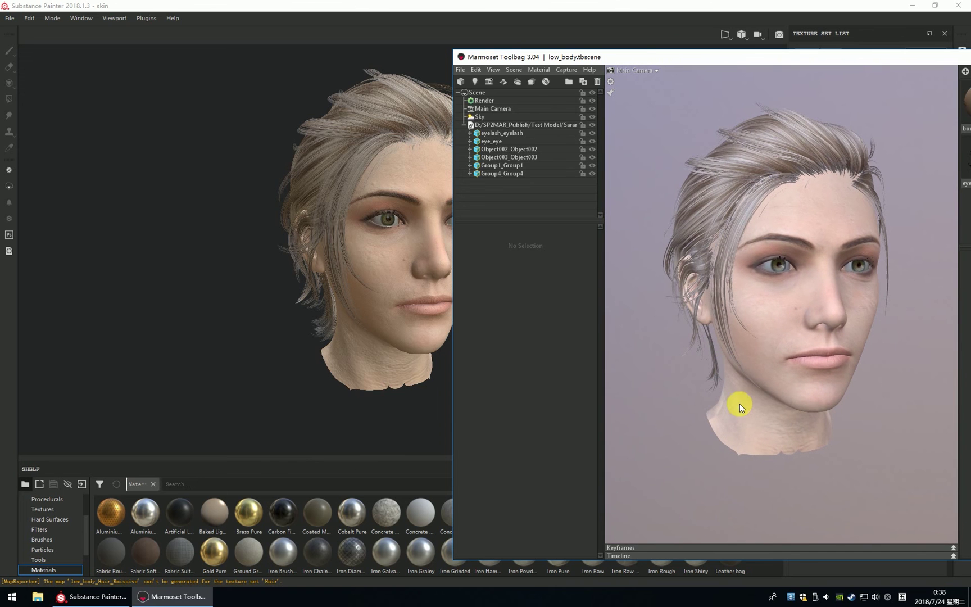
left_click_drag(644, 60, 401, 38)
left_click_drag(577, 308, 629, 345)
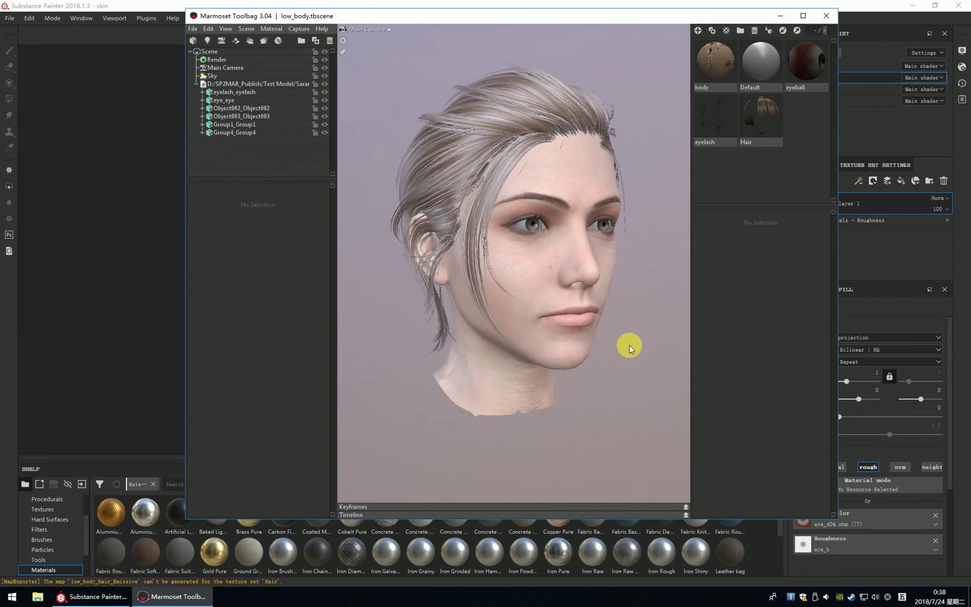